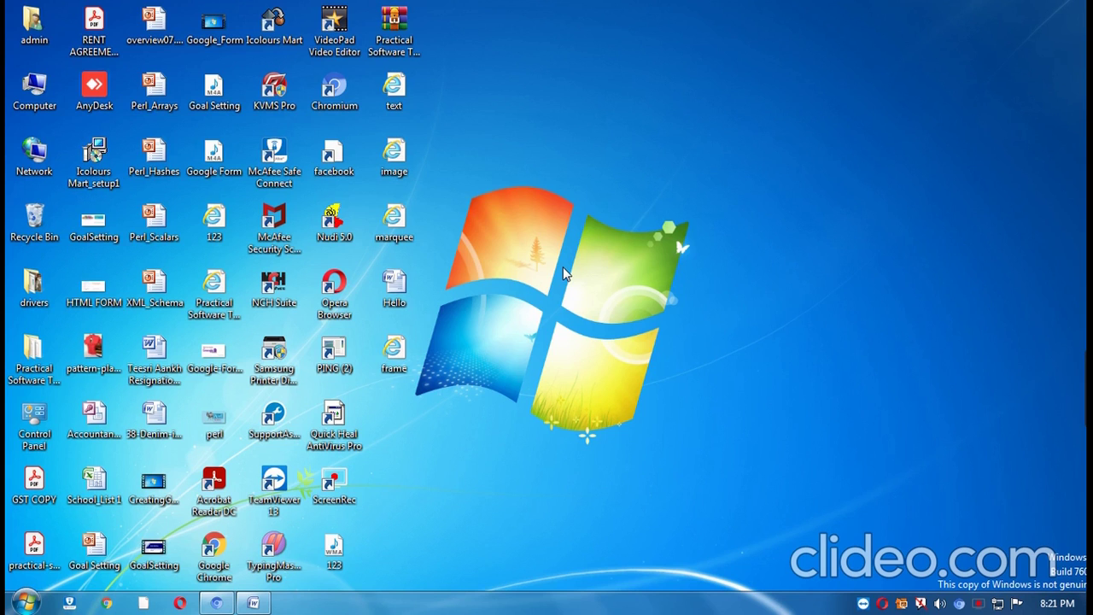
Launch Microsoft Office Word 2007 from the Start menu and maximize its blank document window.
left_click(20, 601)
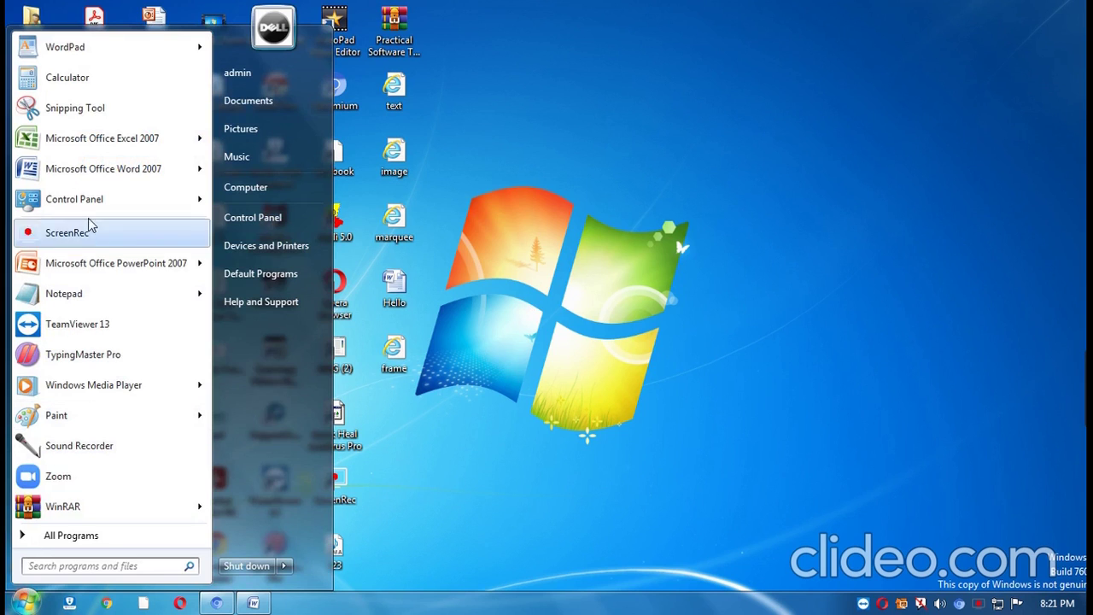
left_click(93, 168)
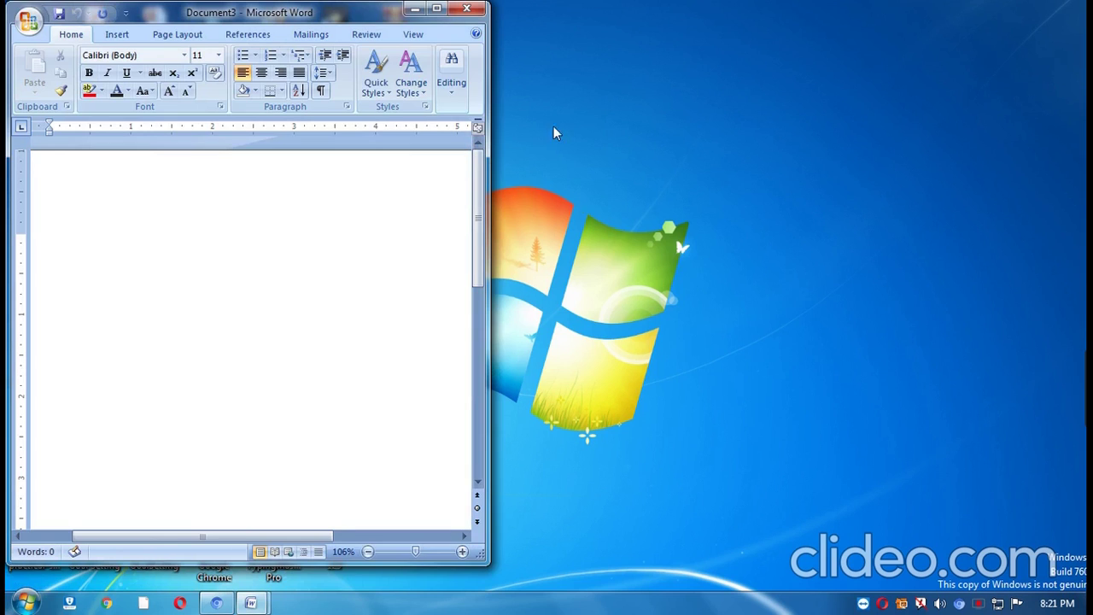
left_click(436, 8)
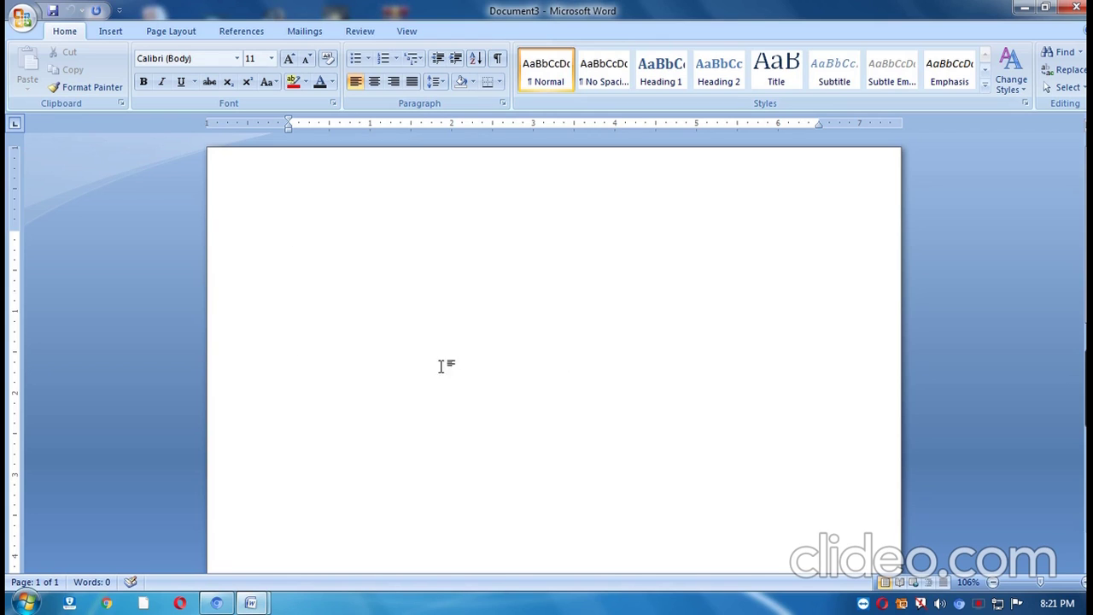
Switch the ribbon to the Mailings tab to show the mail merge commands.
left_click(309, 35)
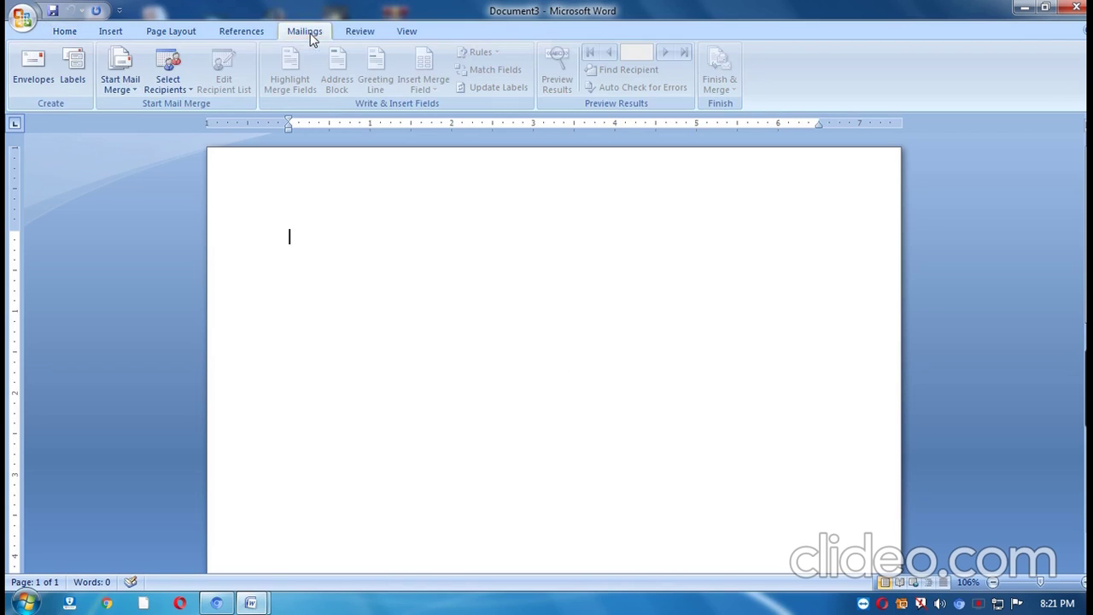
Start the Step by Step Mail Merge Wizard for Letters and advance to the starting document step.
left_click(127, 89)
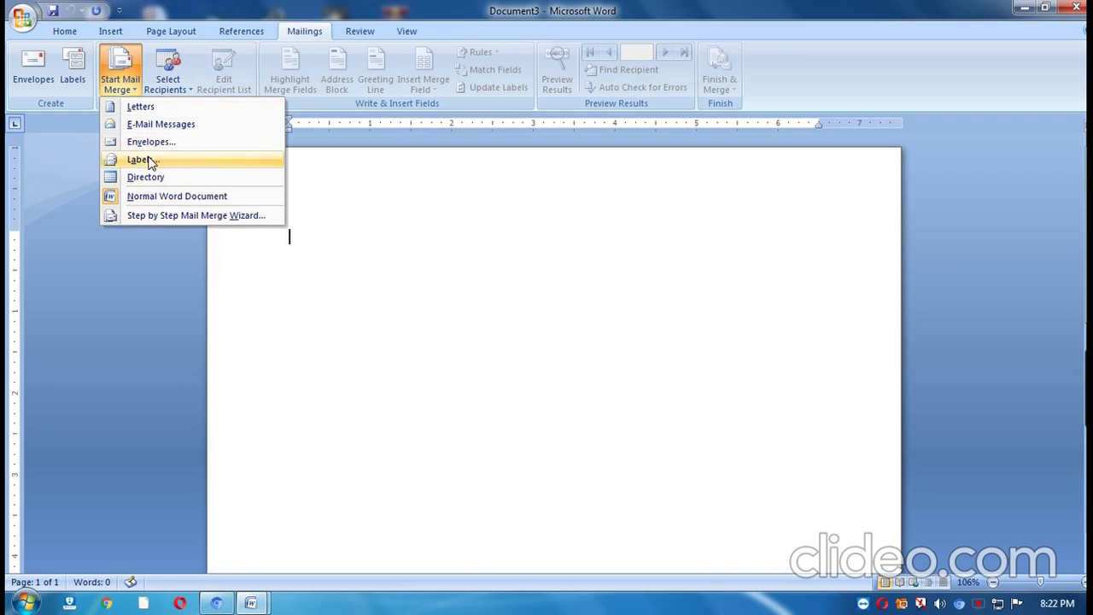
left_click(158, 215)
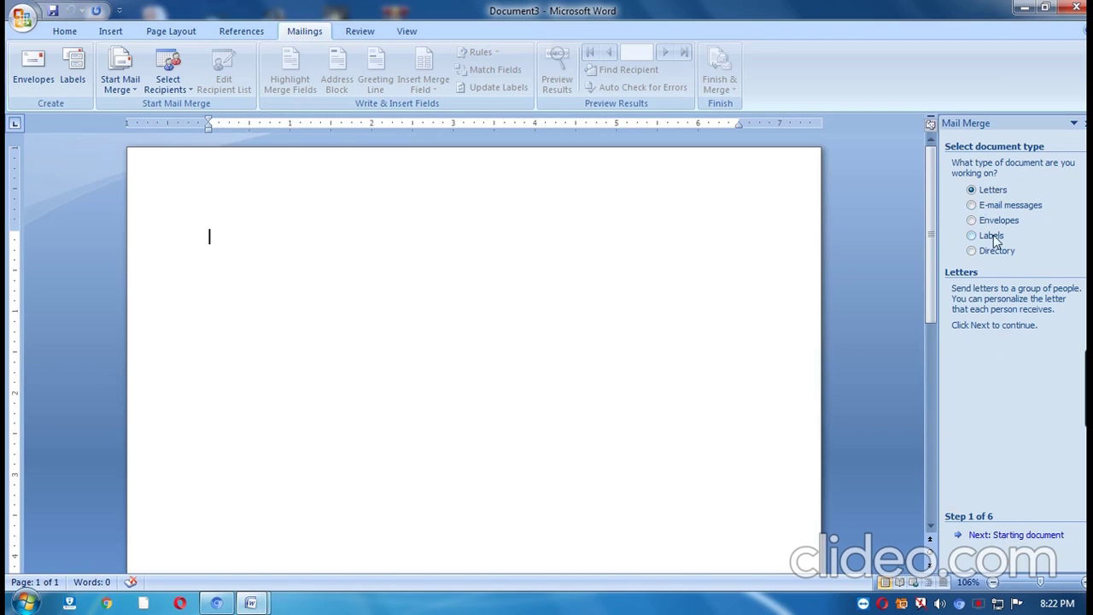
left_click(1017, 536)
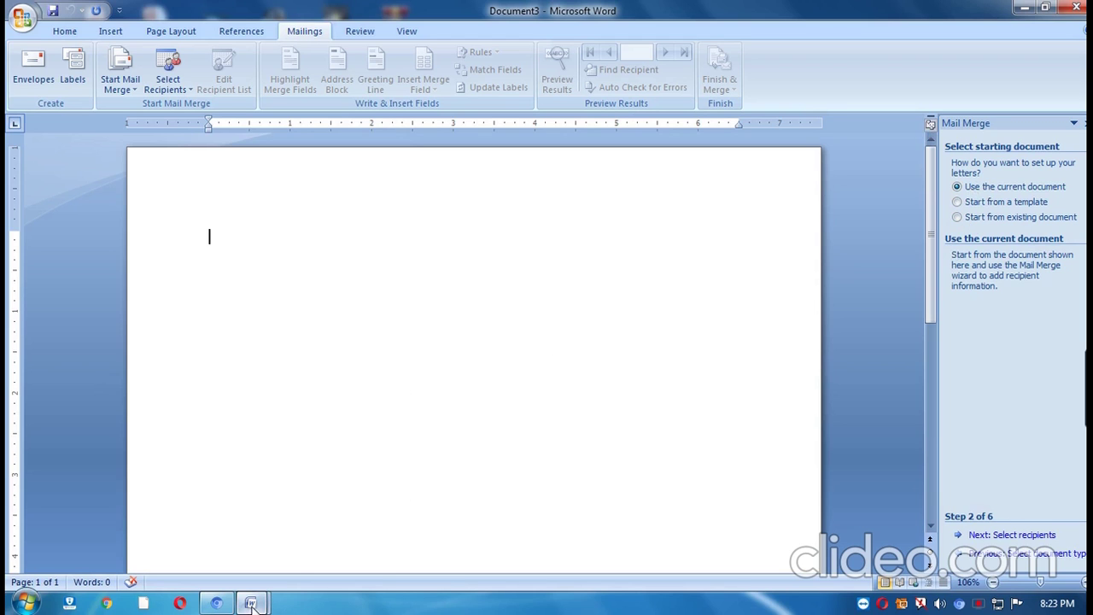
Bring up the Document1 New Year greeting letter from the taskbar.
mouse_move(252, 604)
left_click(165, 541)
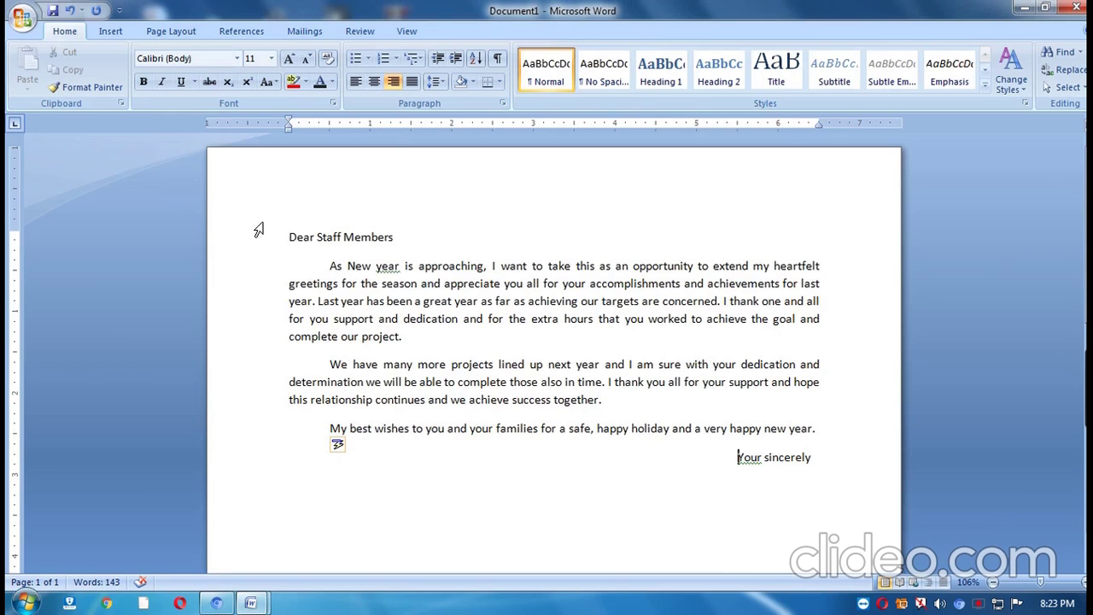
Copy the whole New Year letter from Document1 and paste it into Document3.
left_click_drag(288, 237, 816, 462)
right_click(651, 370)
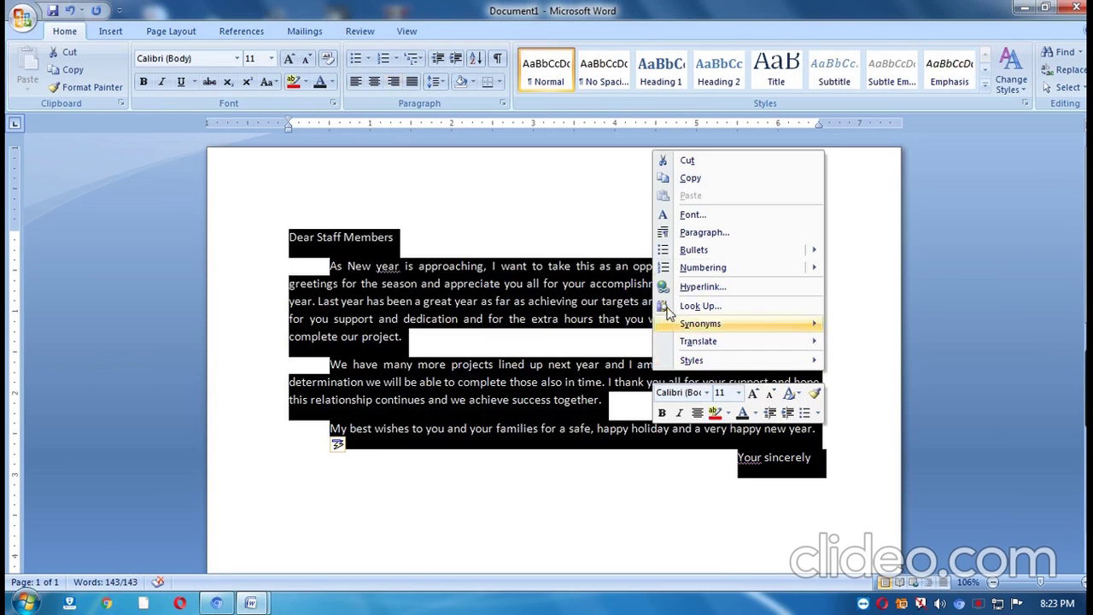
left_click(690, 177)
left_click(1025, 8)
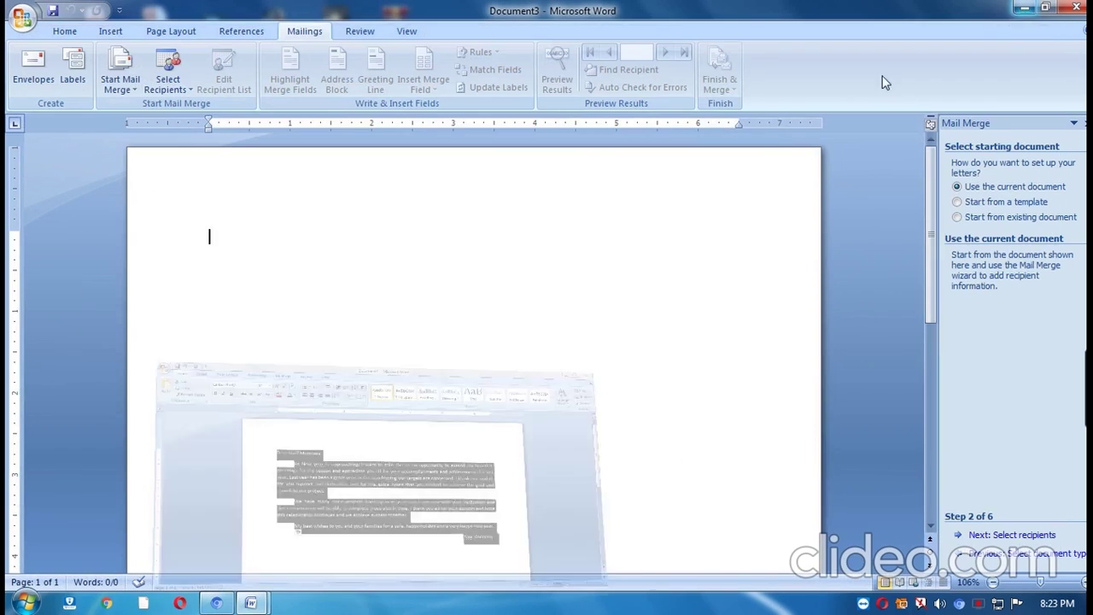
right_click(342, 232)
left_click(408, 282)
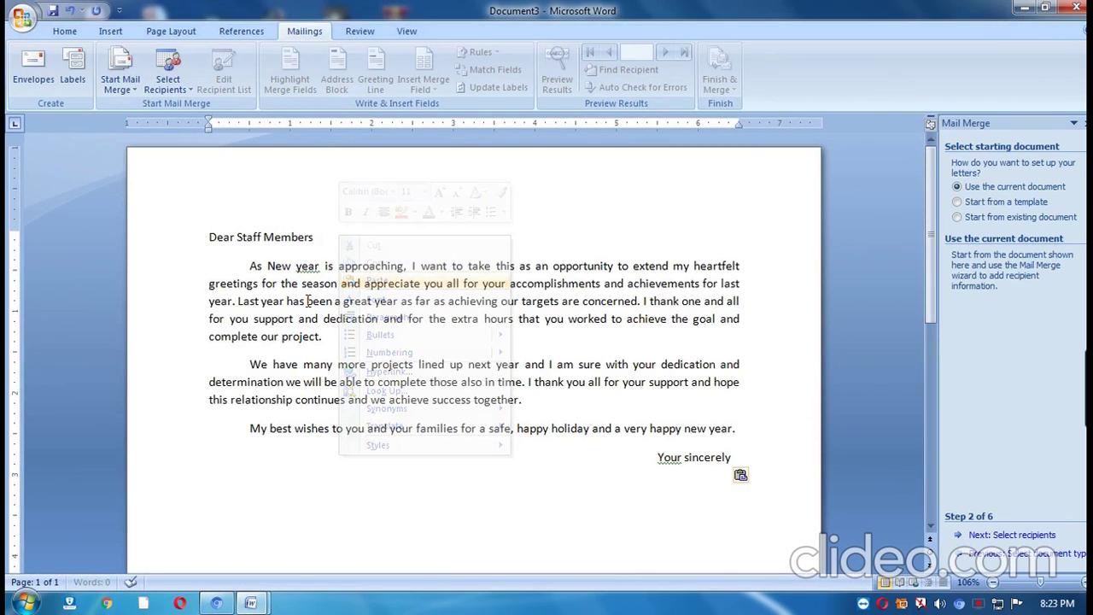
left_click(211, 211)
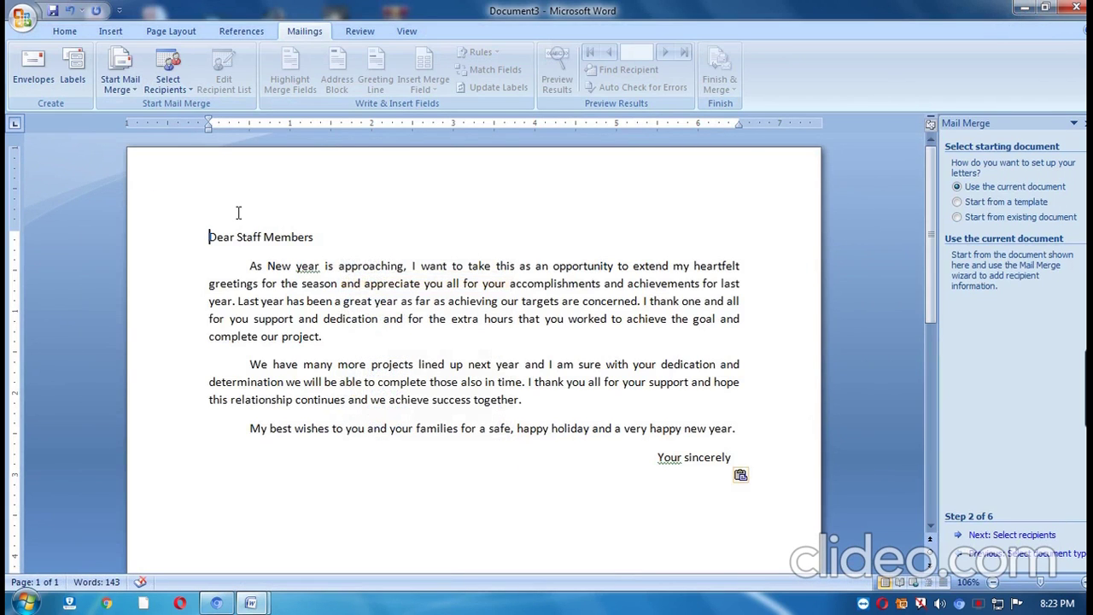
Add a 'To,' line followed by blank address lines above 'Dear Staff Members'.
key("Return")
type("to,")
key("Return")
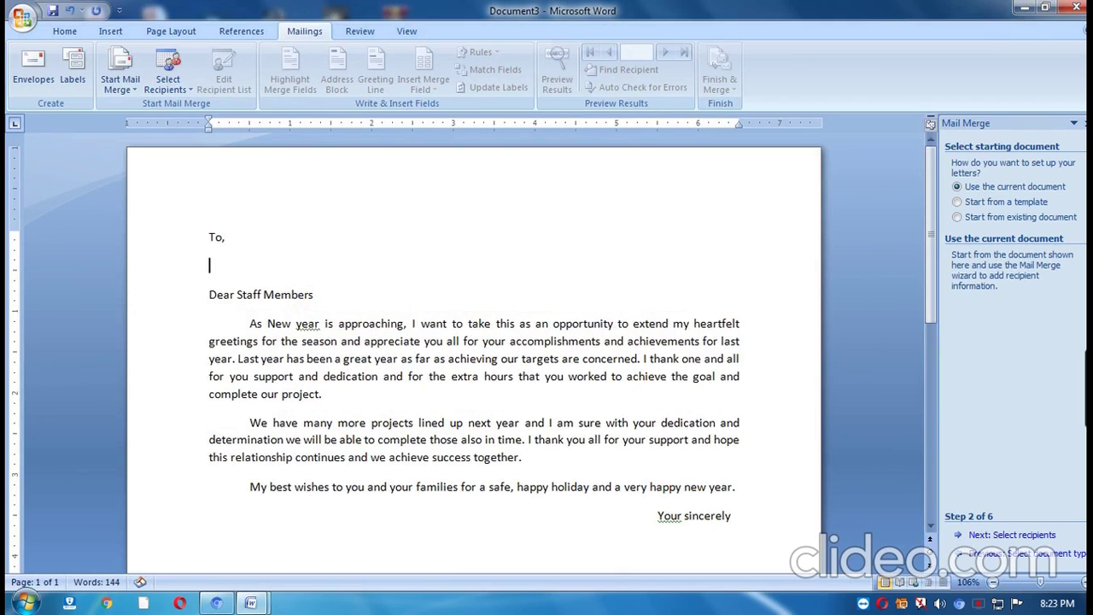
key("Return")
key("Return")
key("Return")
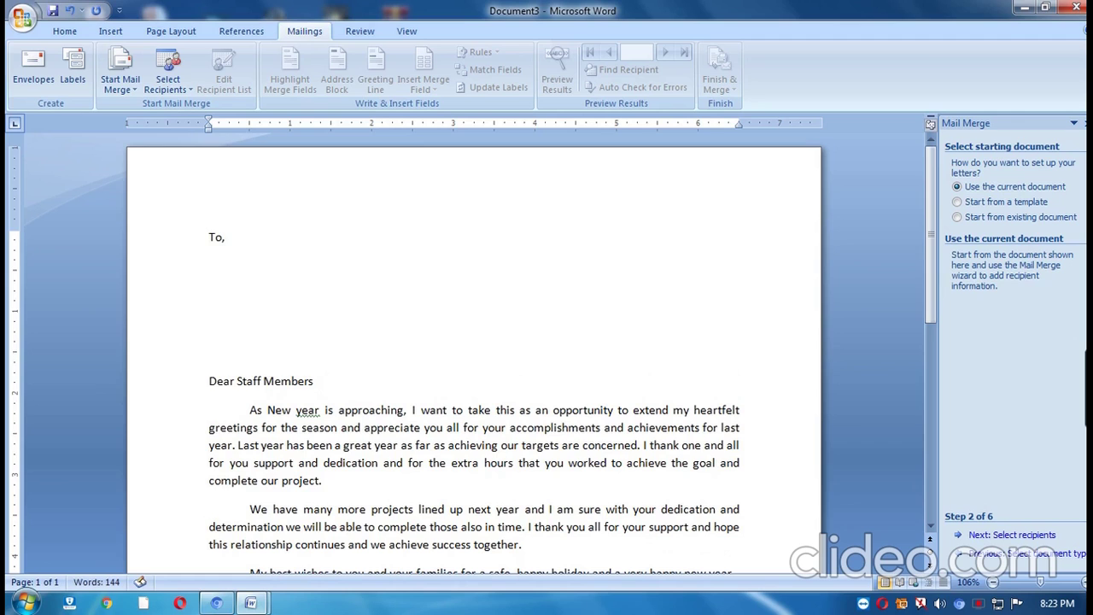
scroll(213, 325, "down", 1)
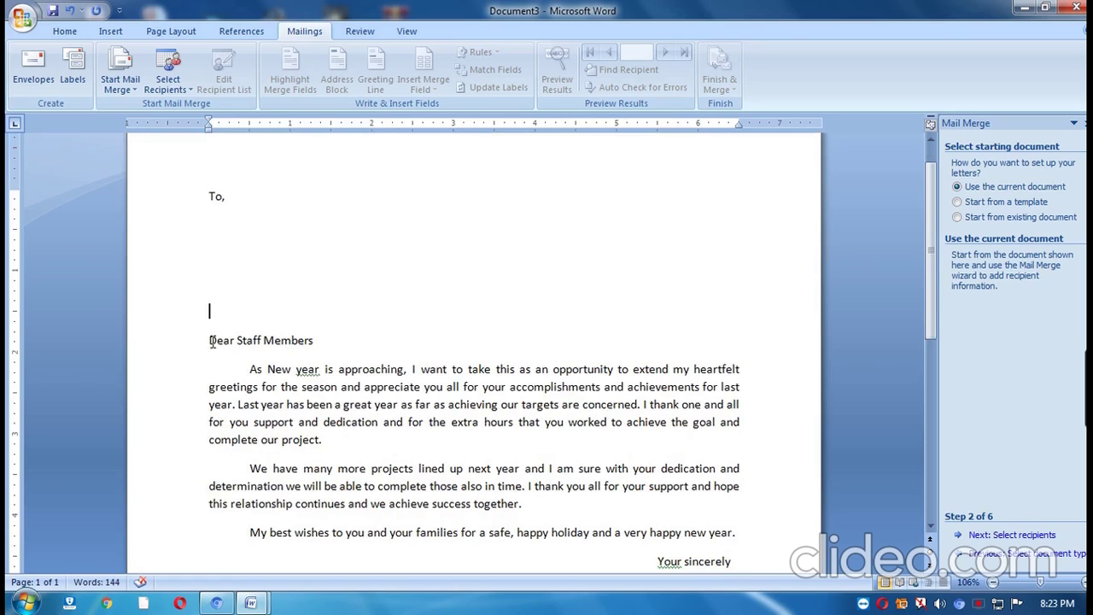
left_click_drag(210, 341, 316, 342)
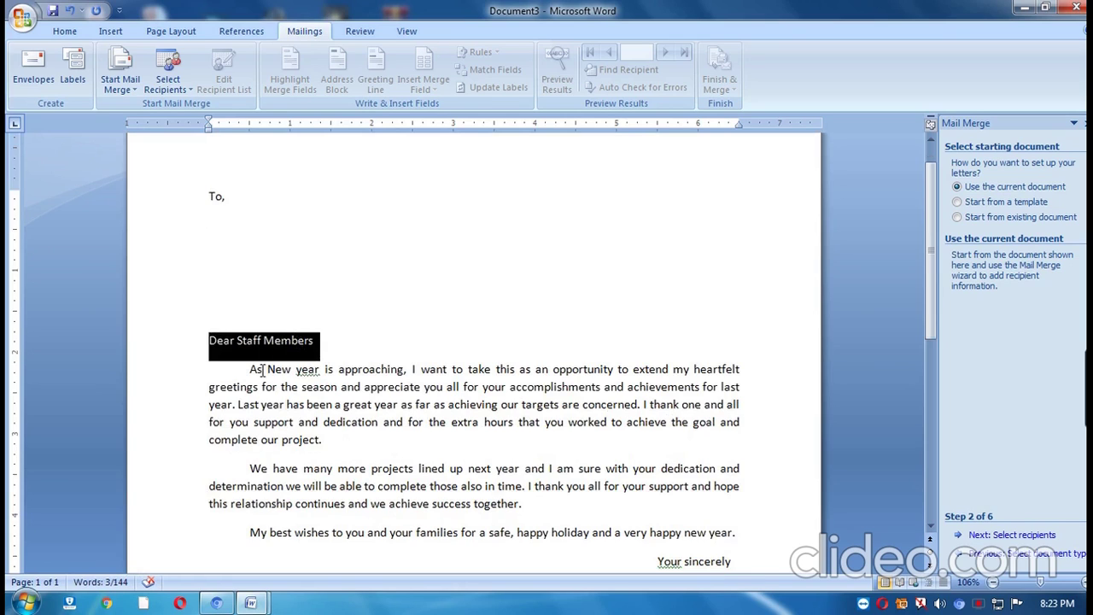
left_click_drag(247, 369, 367, 372)
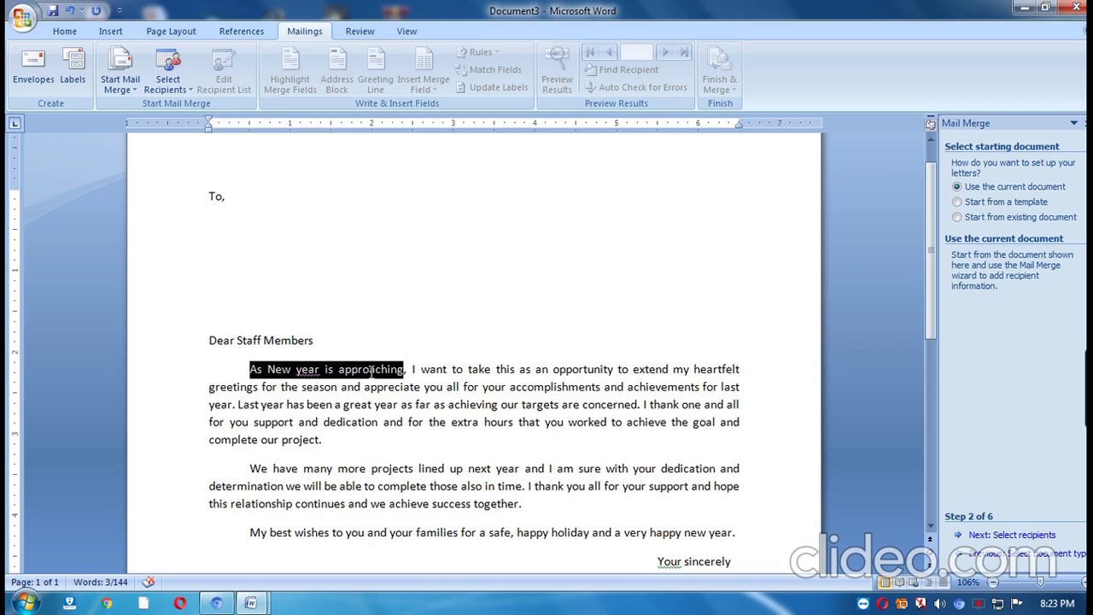
left_click(515, 403)
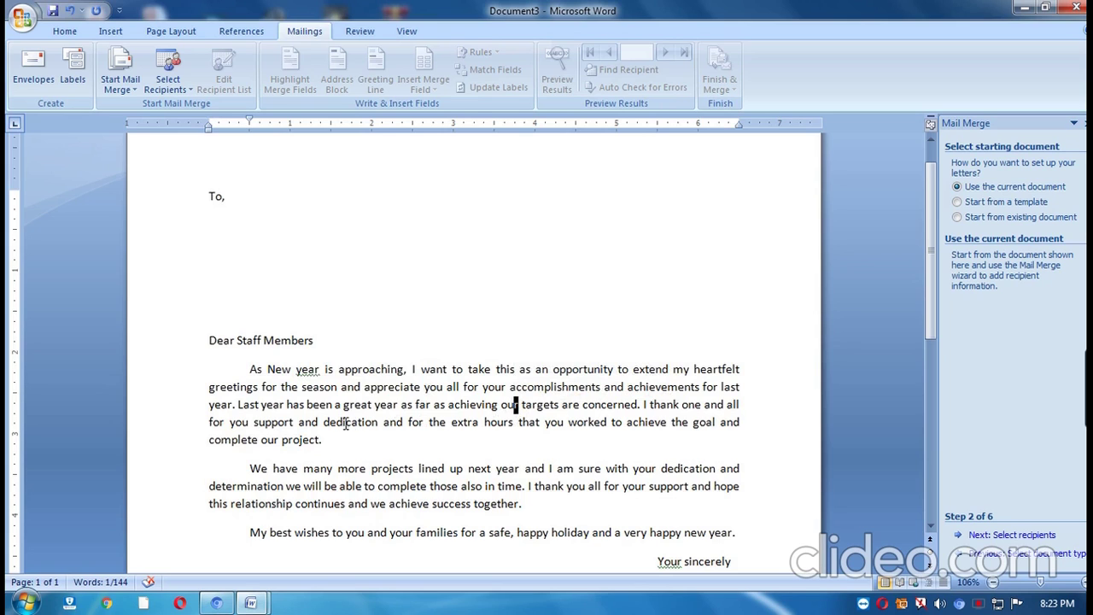
scroll(435, 398, "down", 1)
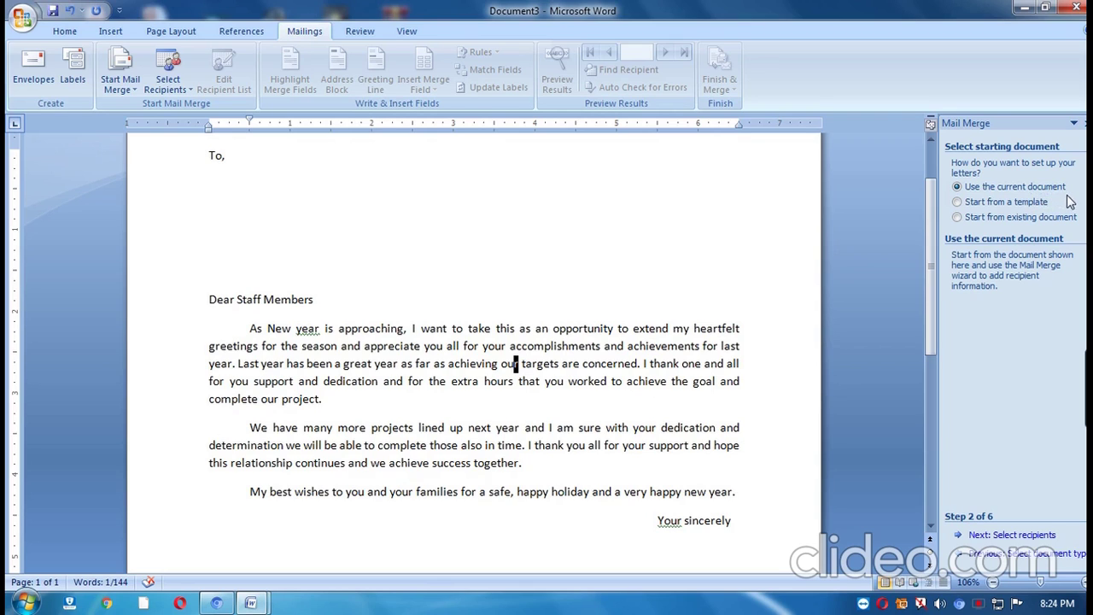
Advance the wizard to step 3, Select recipients, and browse for an existing list.
left_click(991, 536)
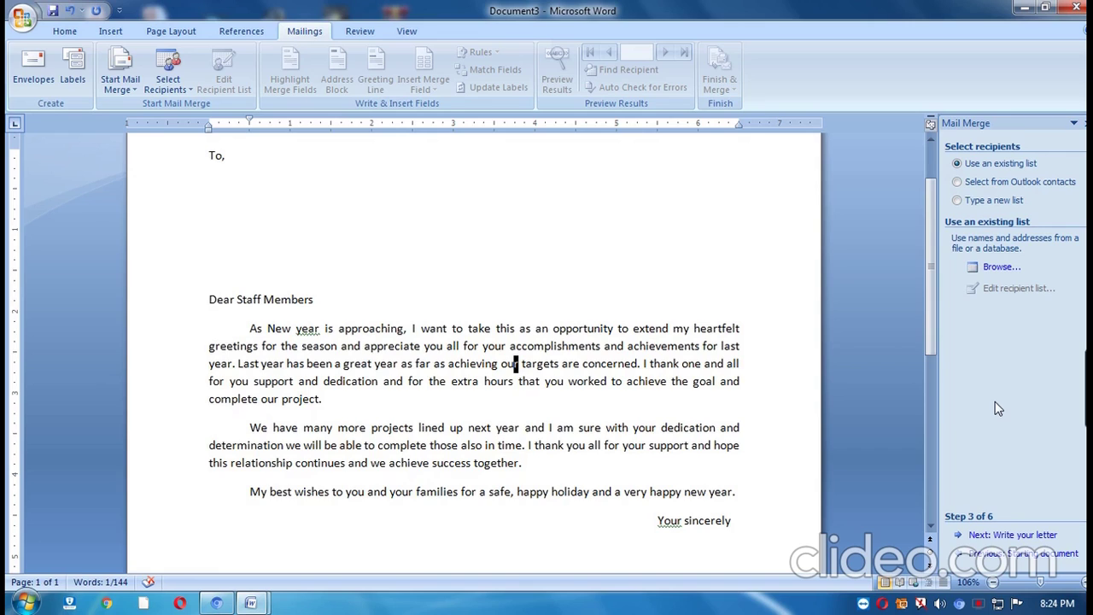
left_click(749, 370)
left_click(1000, 268)
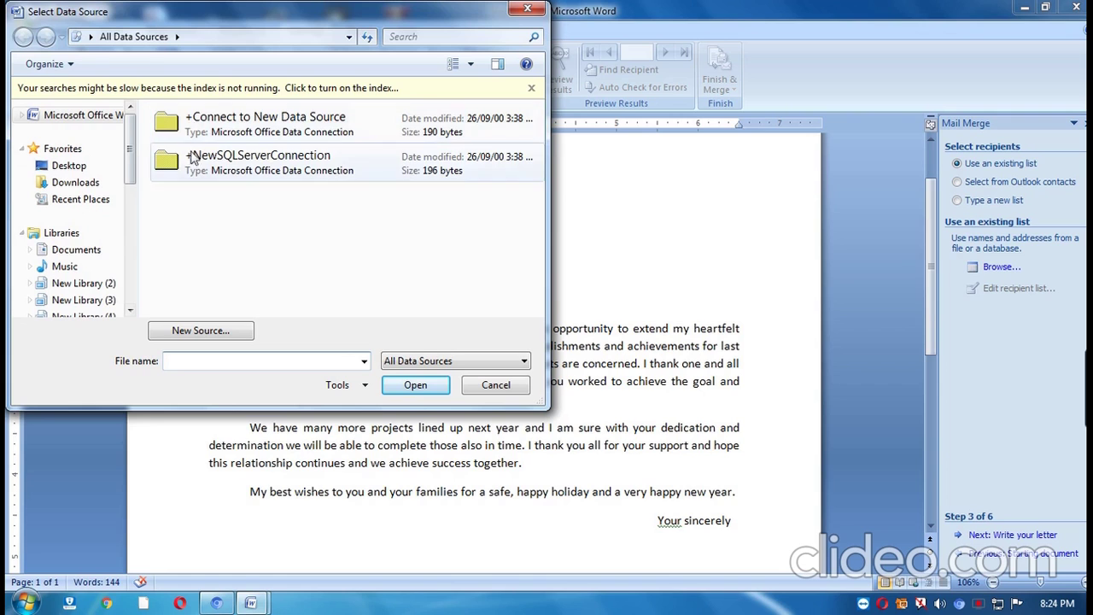
Cancel the Select Data Source dialog and set the recipient source to Type a new list.
left_click(496, 385)
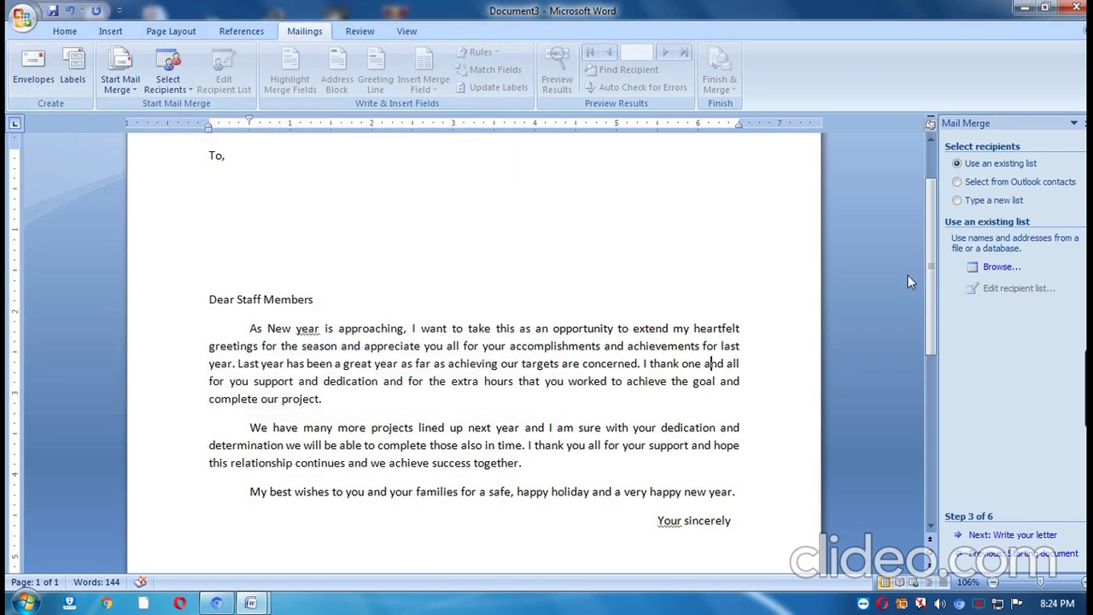
left_click(1013, 184)
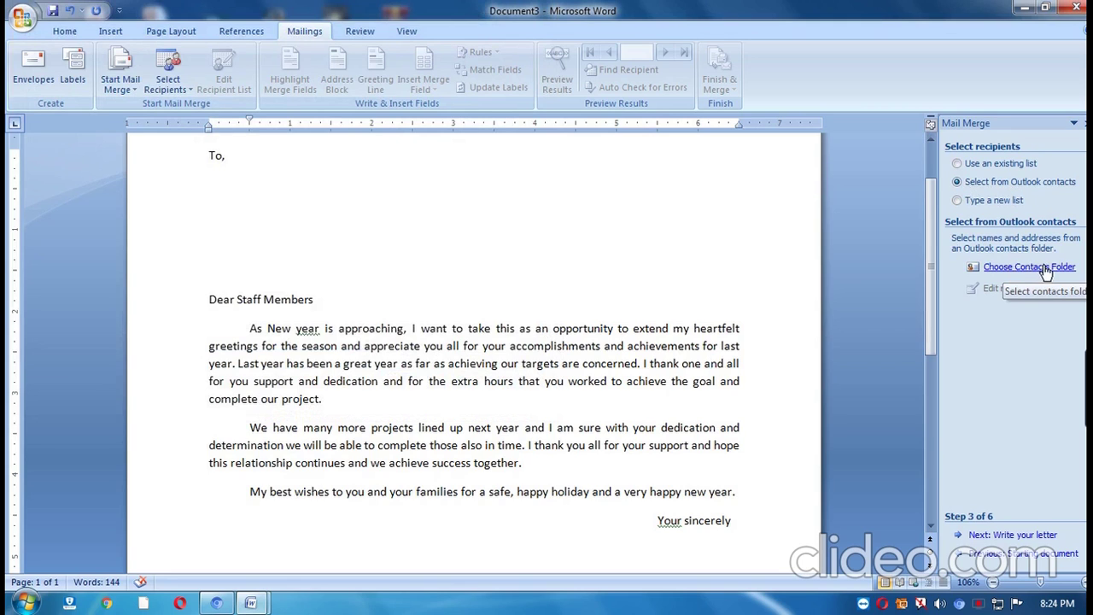
left_click(972, 205)
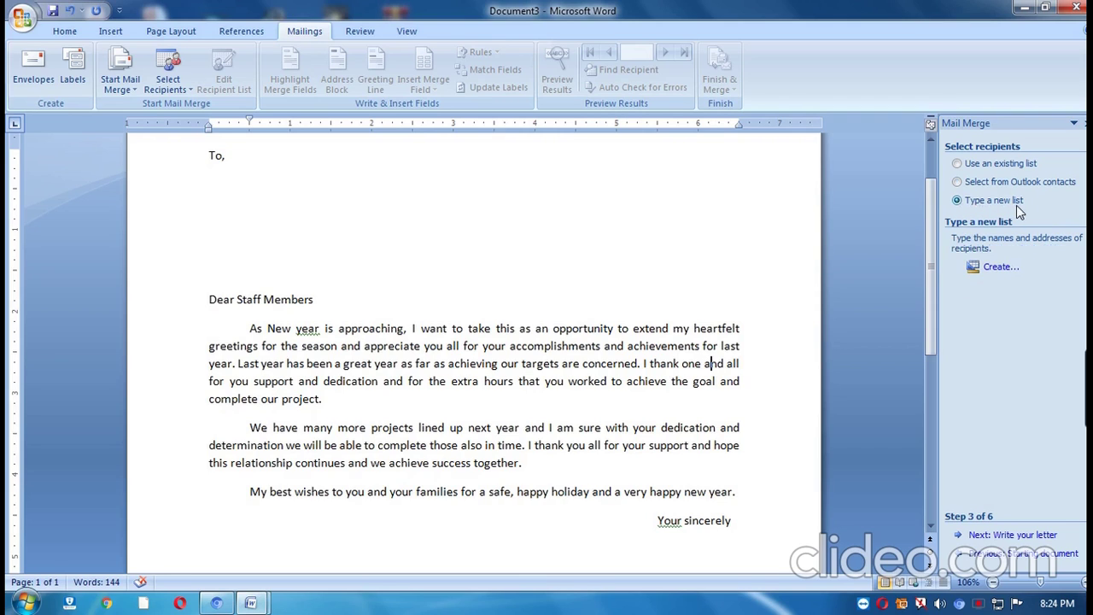
Create a new address list and open Customize Columns to edit its field names.
left_click(999, 266)
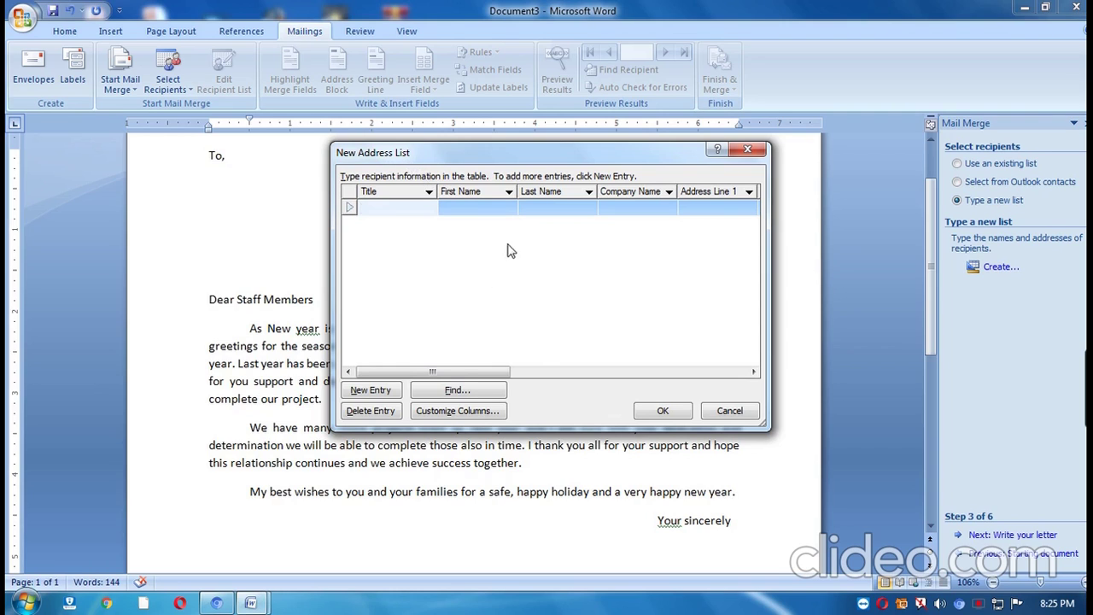
left_click(442, 418)
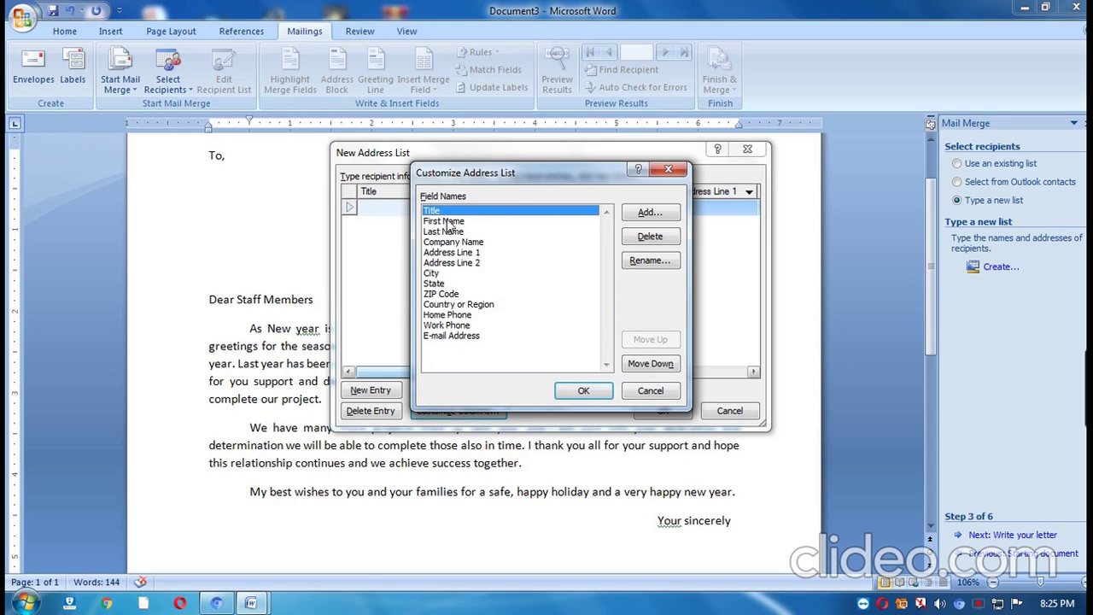
Delete the Title, Address Line 2 and Company Name fields from the address list.
left_click(450, 221)
left_click(451, 211)
left_click(651, 236)
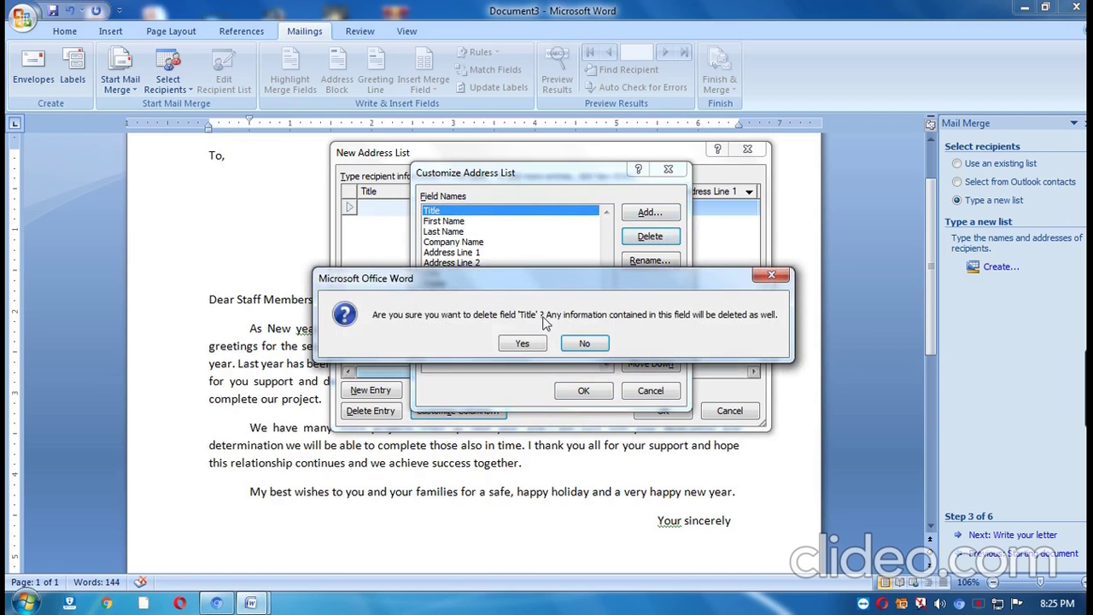
left_click(523, 343)
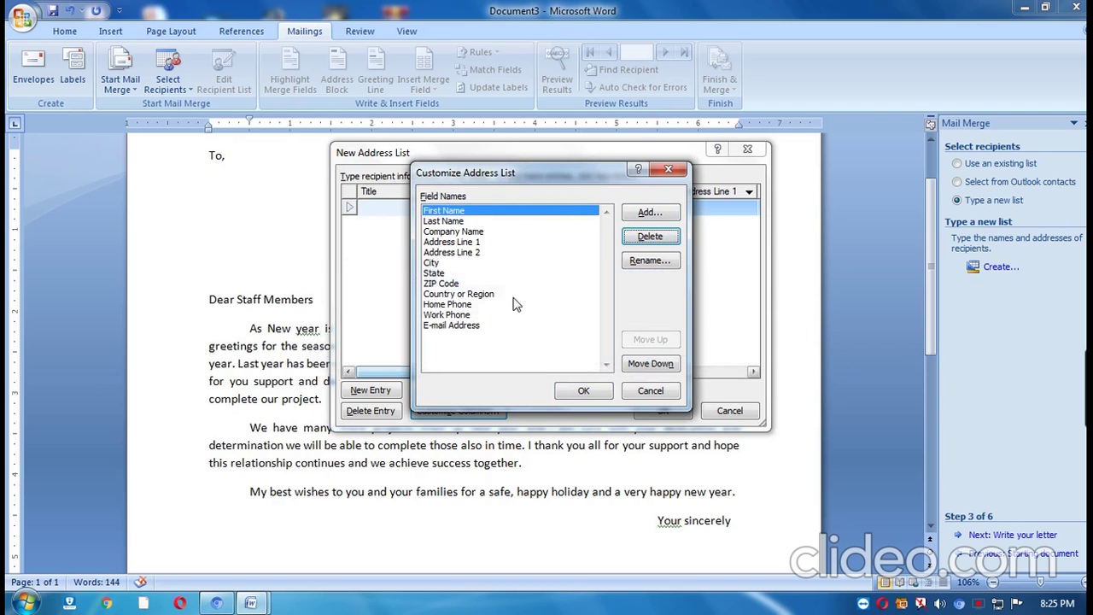
left_click(483, 253)
left_click(652, 238)
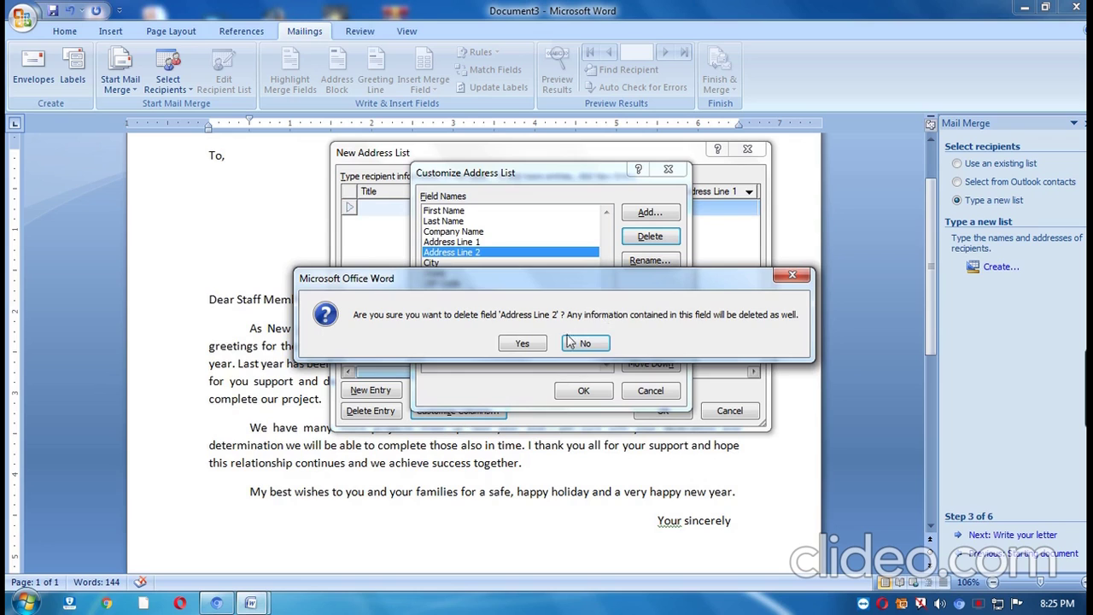
left_click(523, 344)
left_click(461, 232)
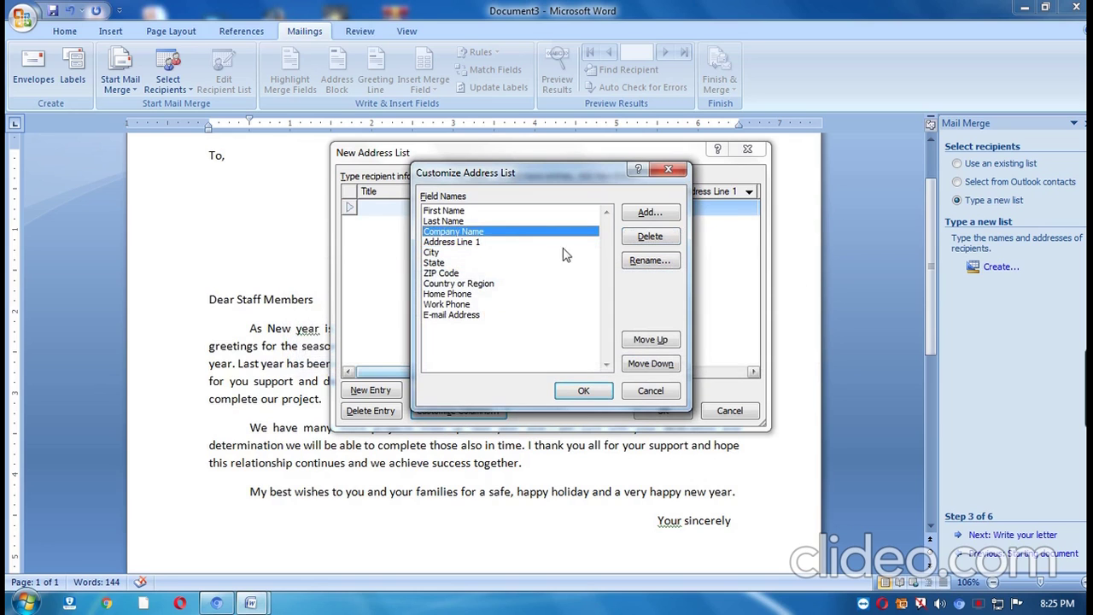
left_click(658, 239)
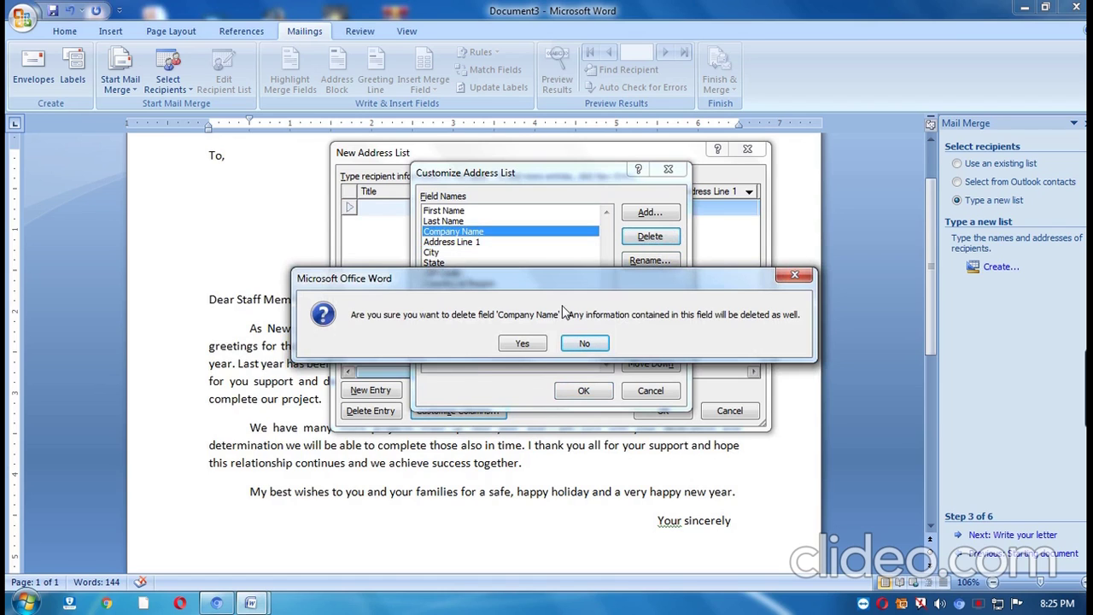
left_click(525, 345)
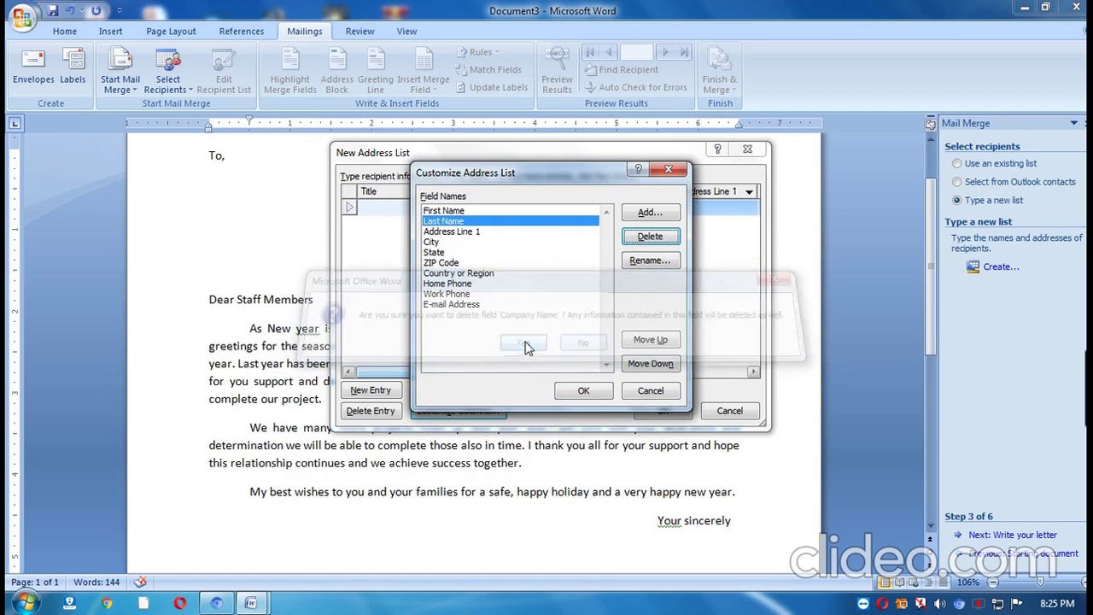
Delete the Home Phone, E-mail Address and Work Phone fields and accept the trimmed list.
left_click(467, 286)
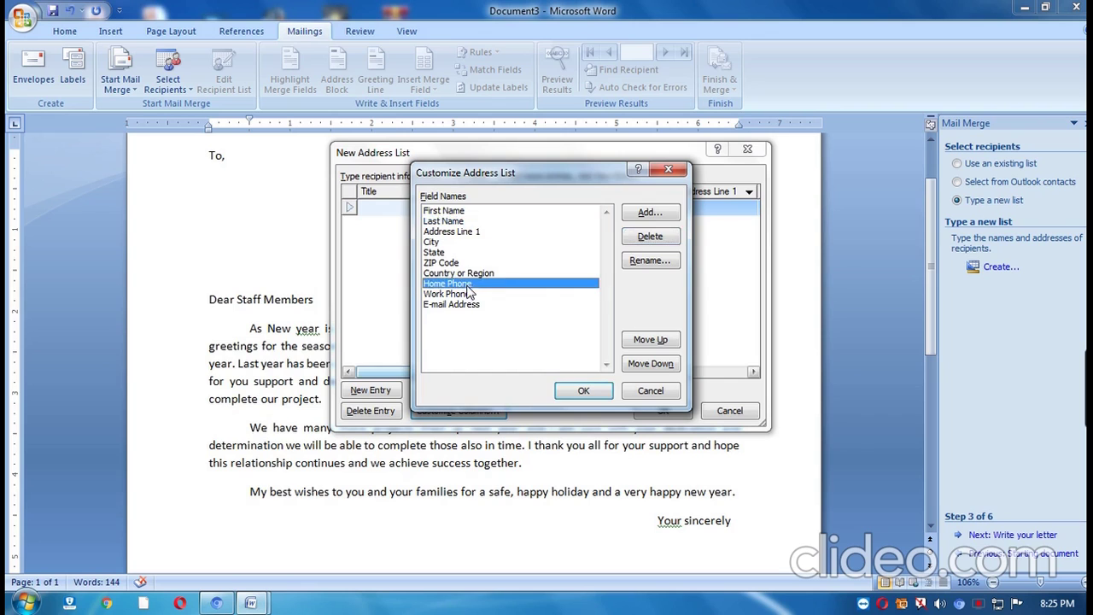
left_click(650, 239)
left_click(526, 345)
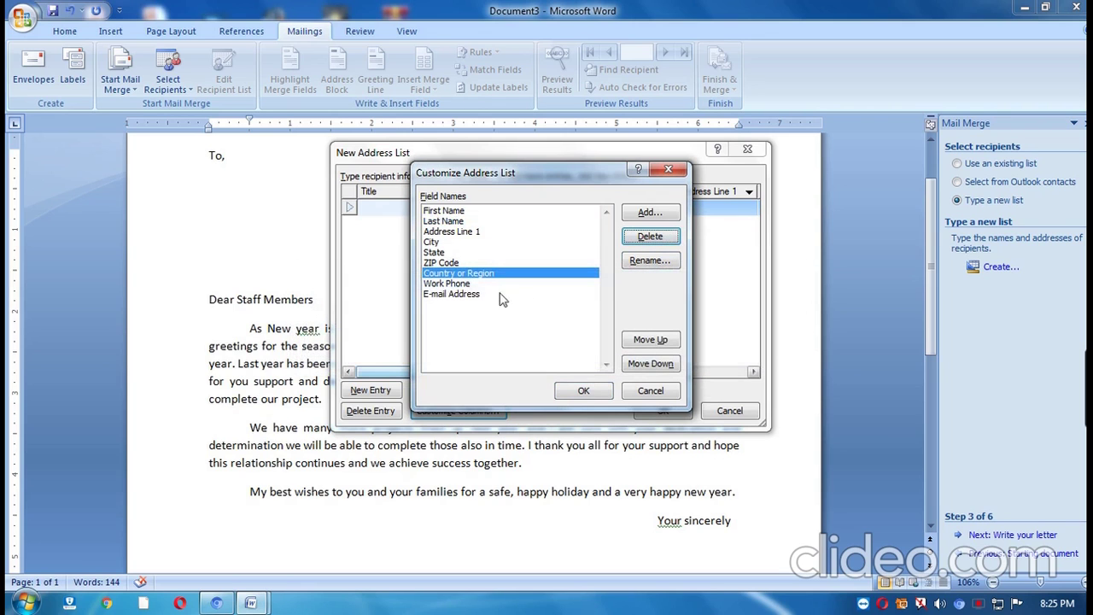
left_click(474, 294)
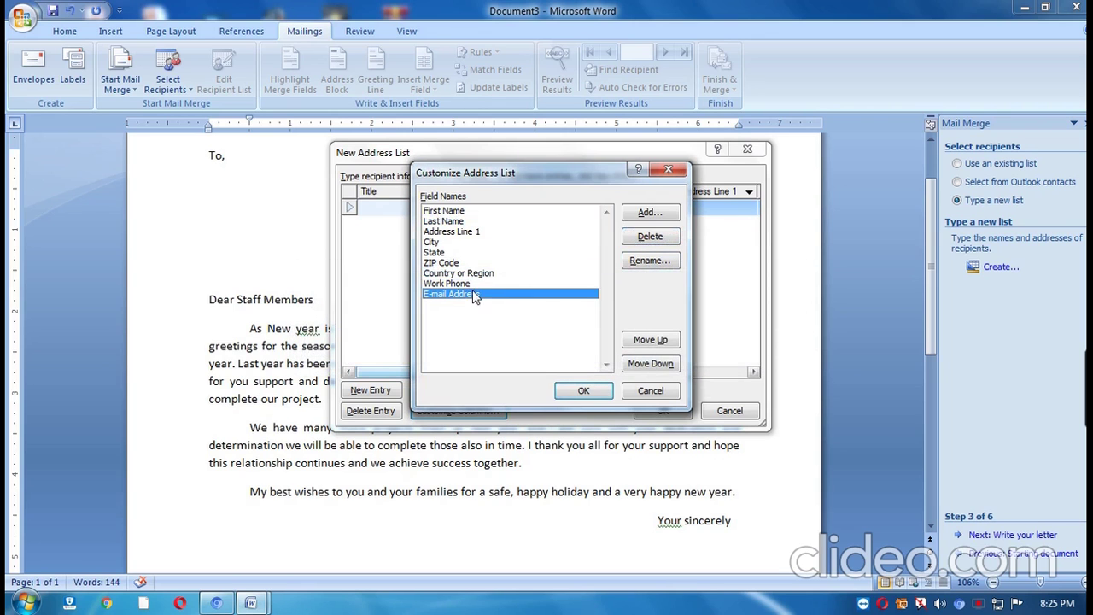
left_click(651, 238)
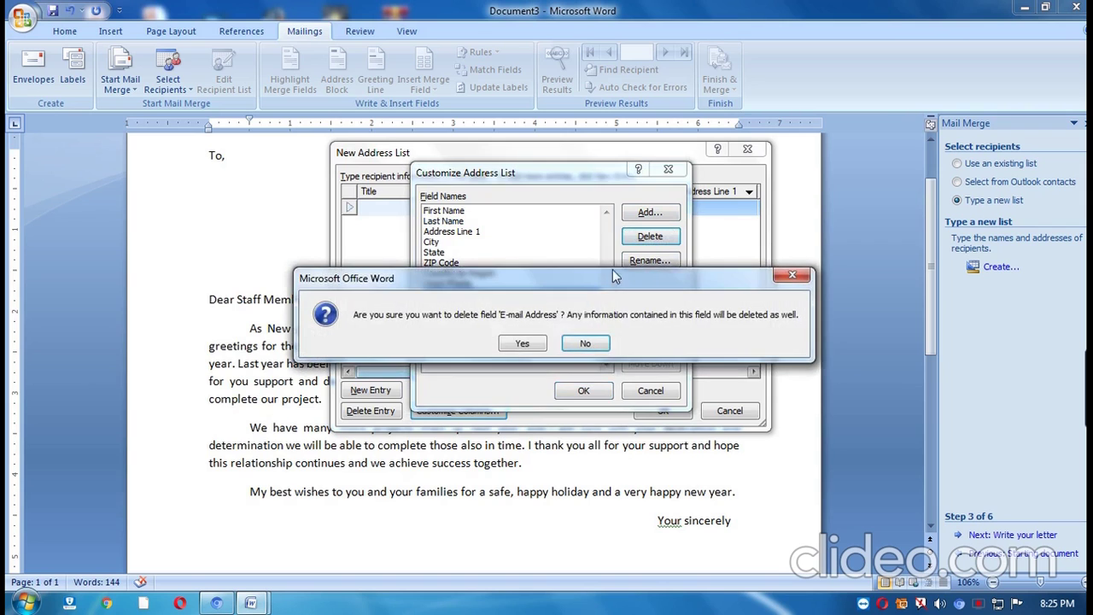
left_click(530, 341)
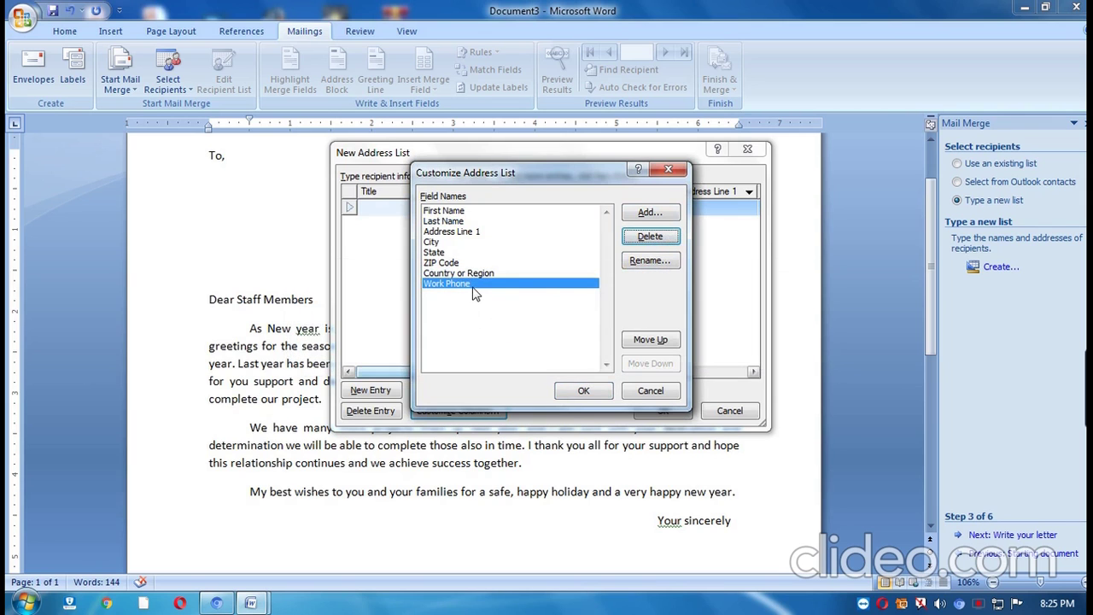
left_click(650, 237)
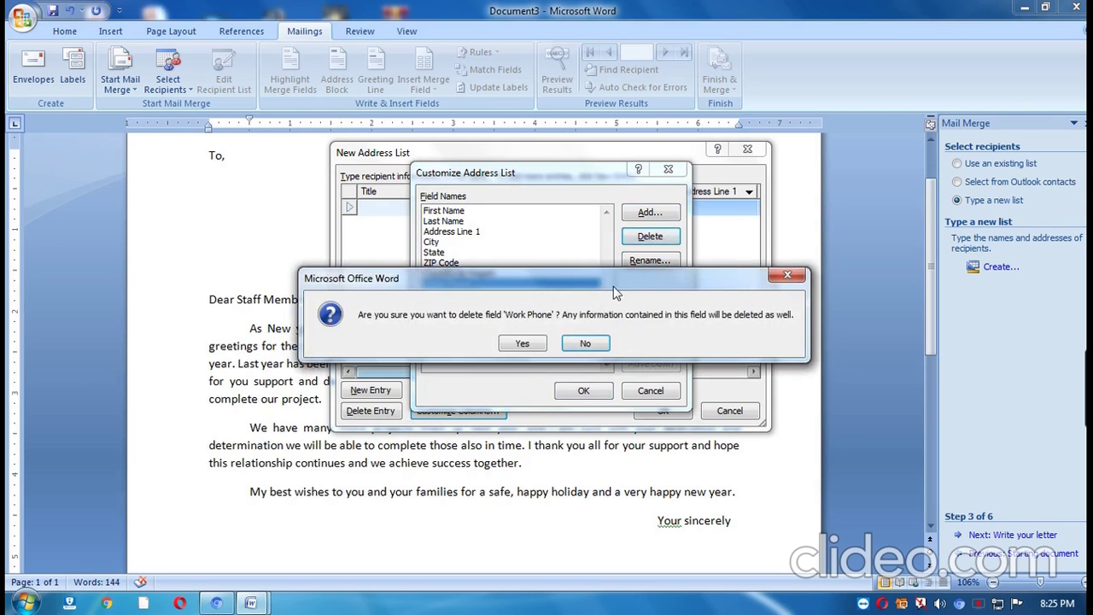
left_click(524, 341)
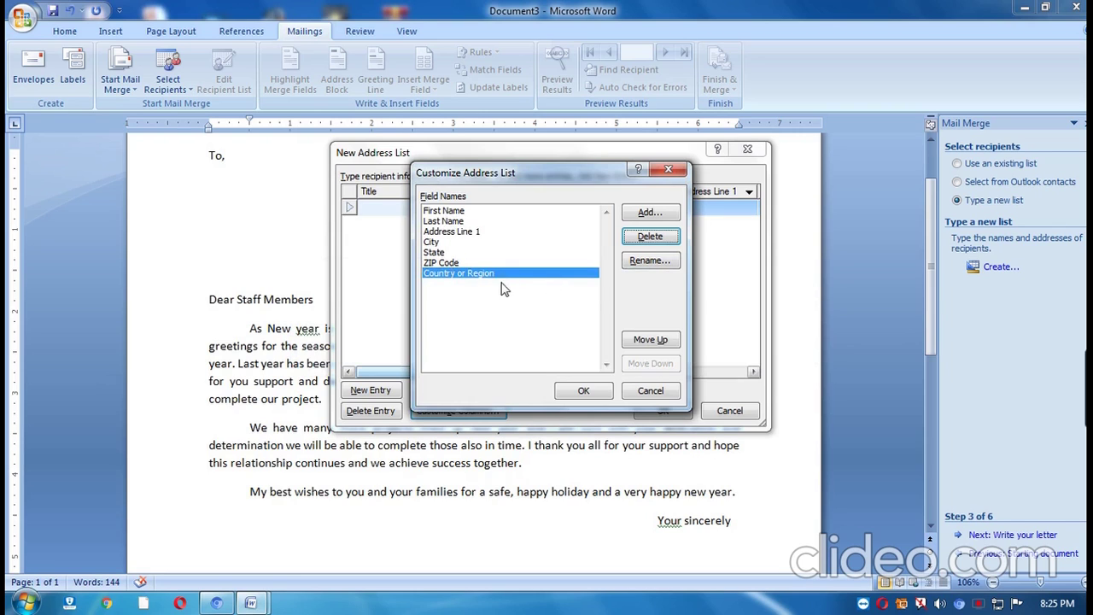
left_click(583, 391)
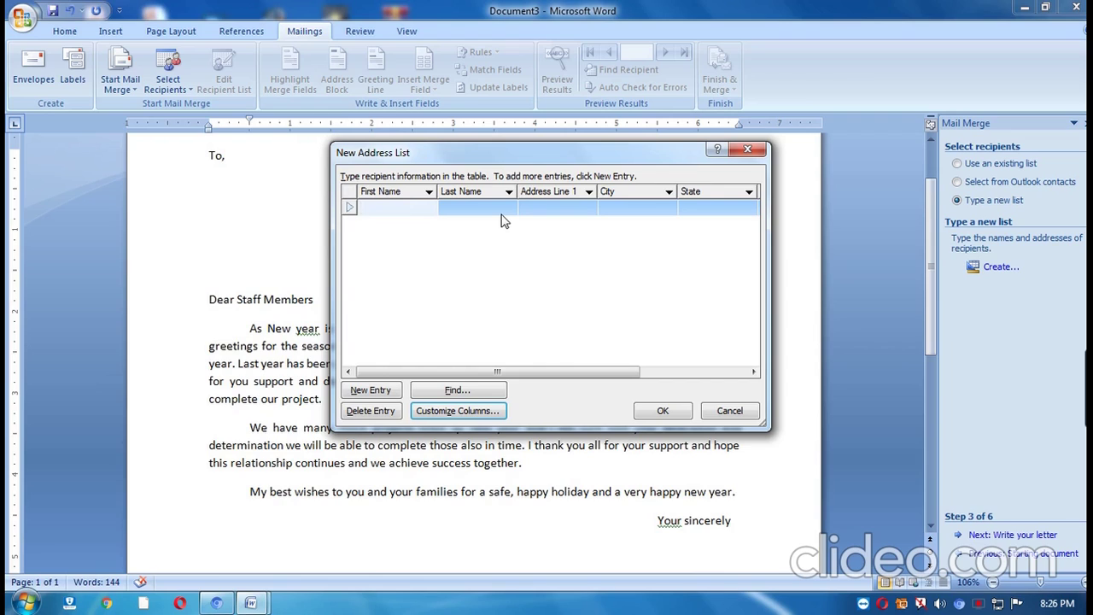
Enter the first recipient's first and last name in the new address list.
key("Tab")
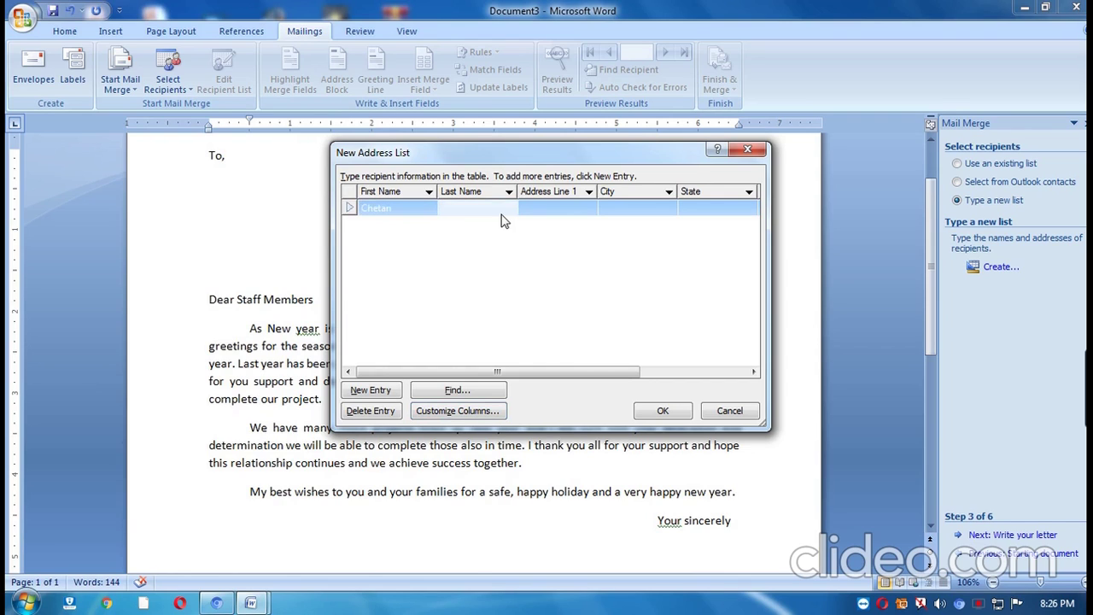
key("Tab")
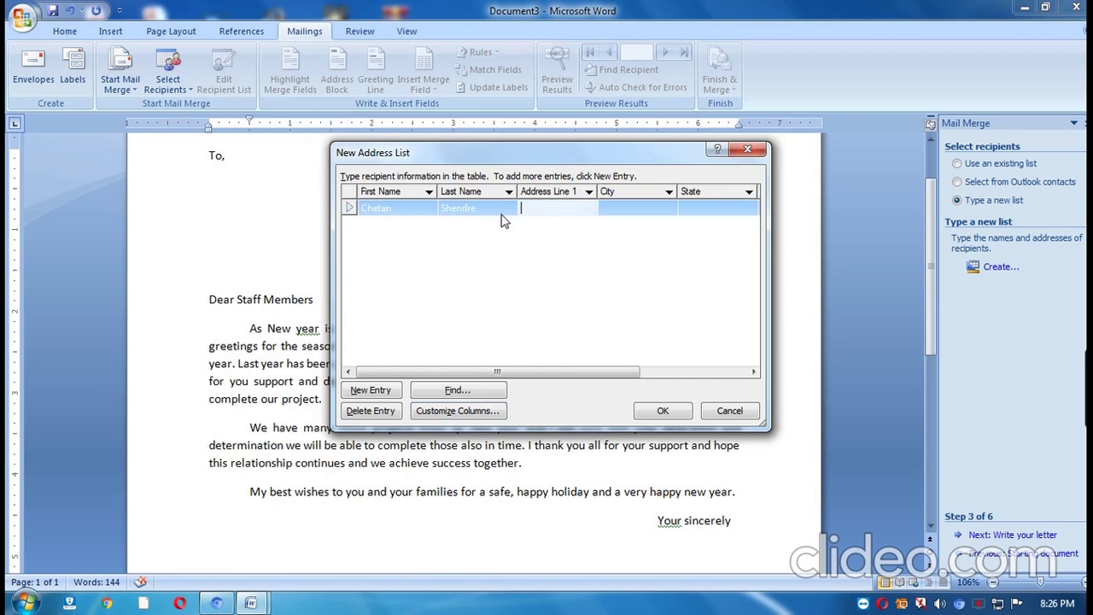
Fill in the first recipient's street, city, state, ZIP code and country India, then add a blank entry.
type("Shiv Nagar")
key("Tab")
type("Bidar")
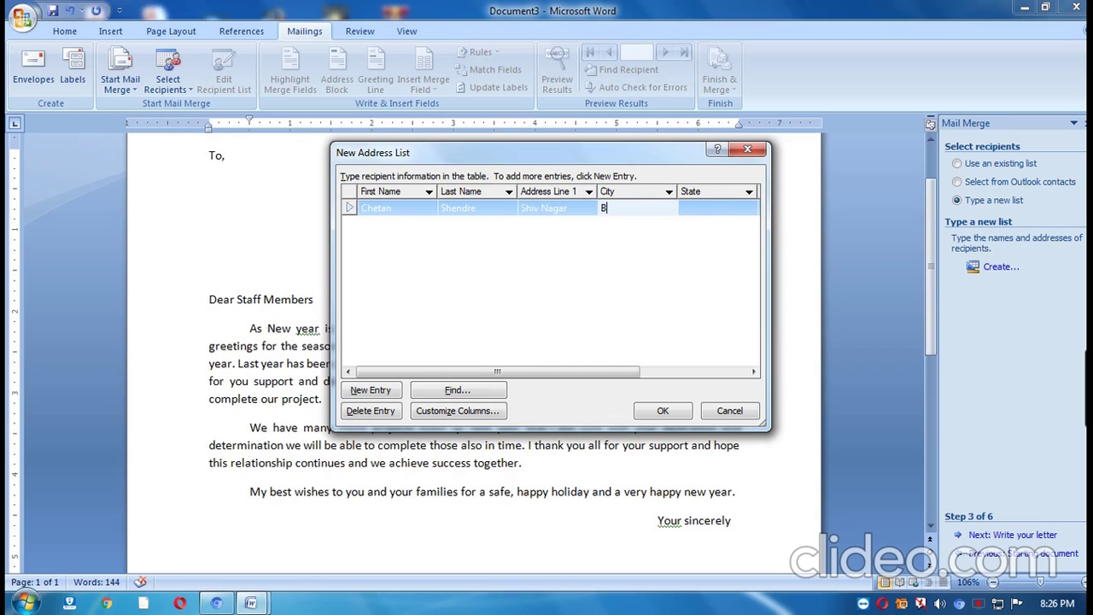
key("Tab")
type("Ka")
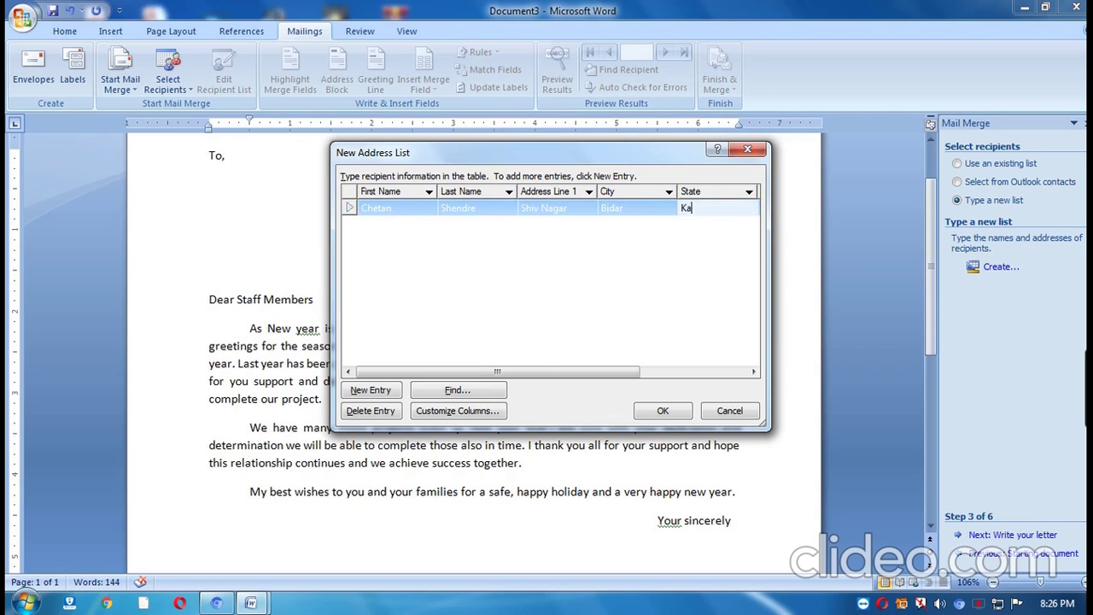
type("rnataka")
key("Tab")
type("5")
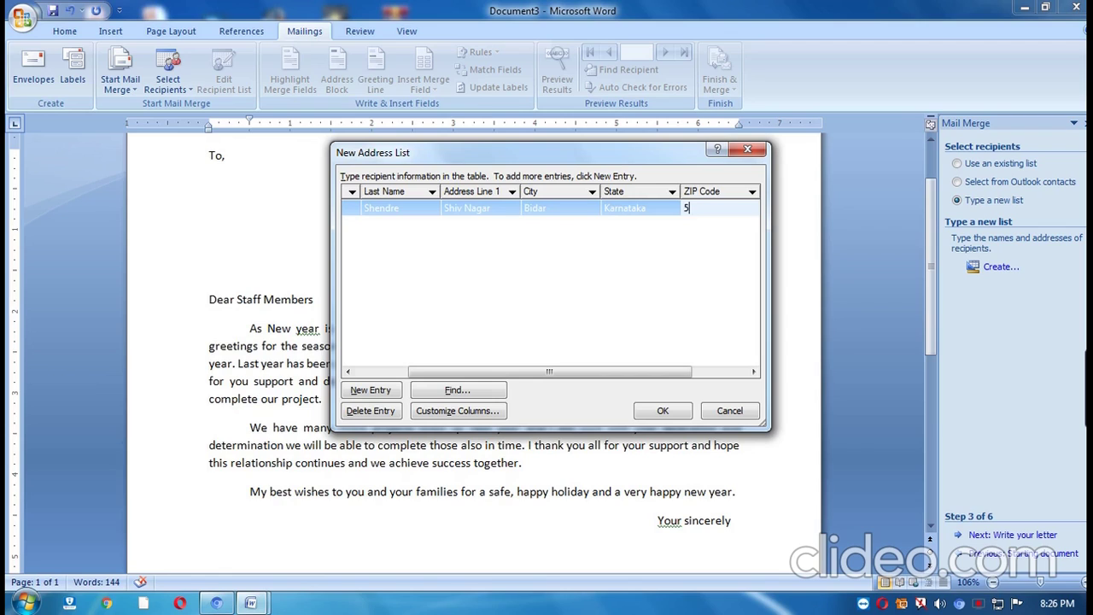
type("85401")
key("Tab")
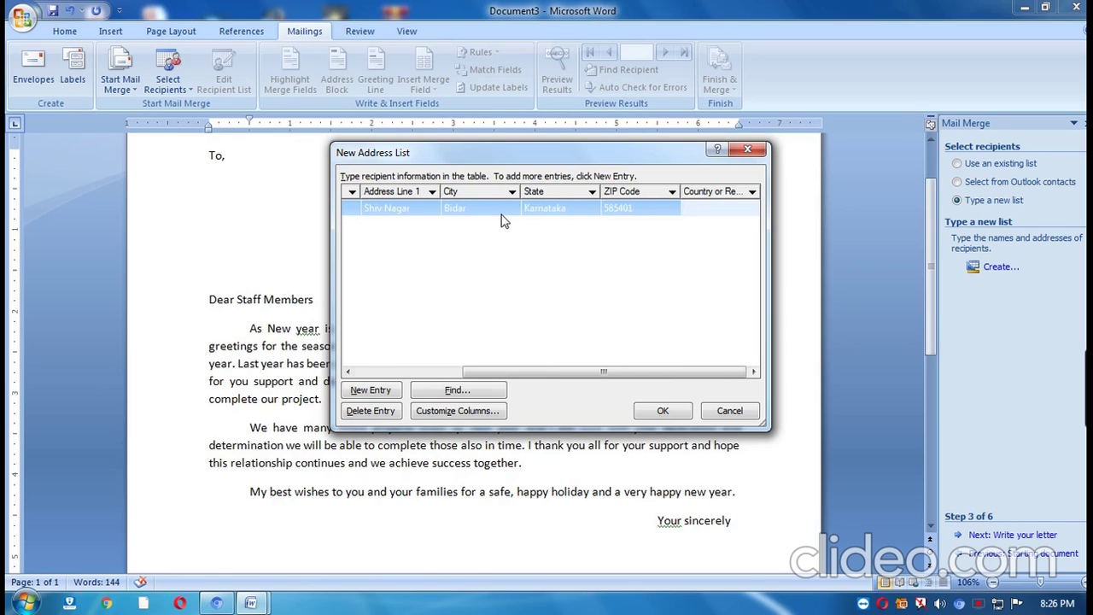
type("India")
key("alt+n")
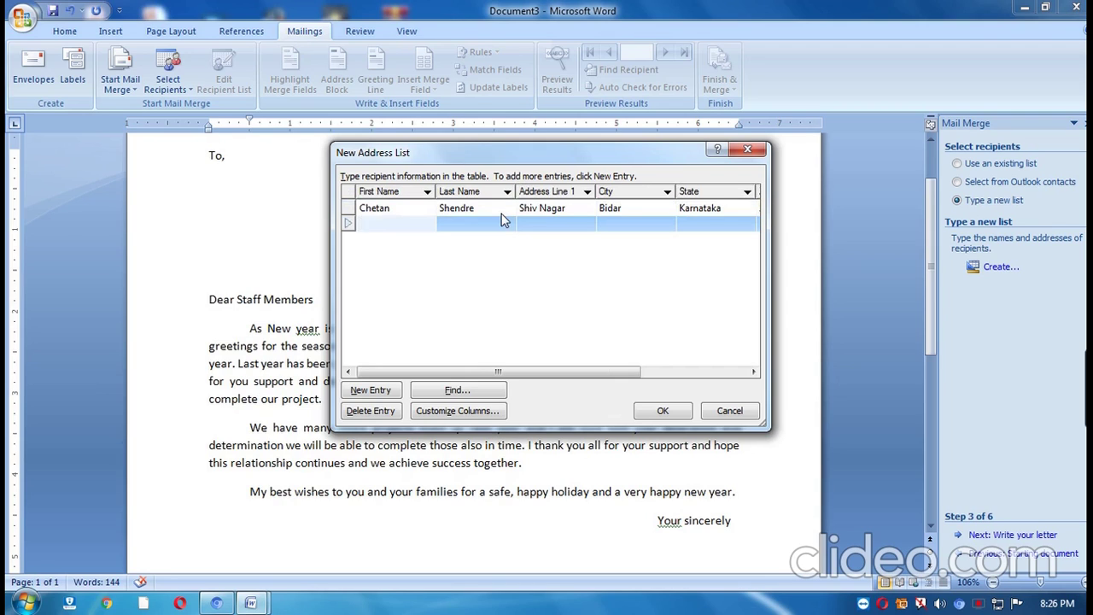
Enter the second recipient's first and last name.
key("Tab")
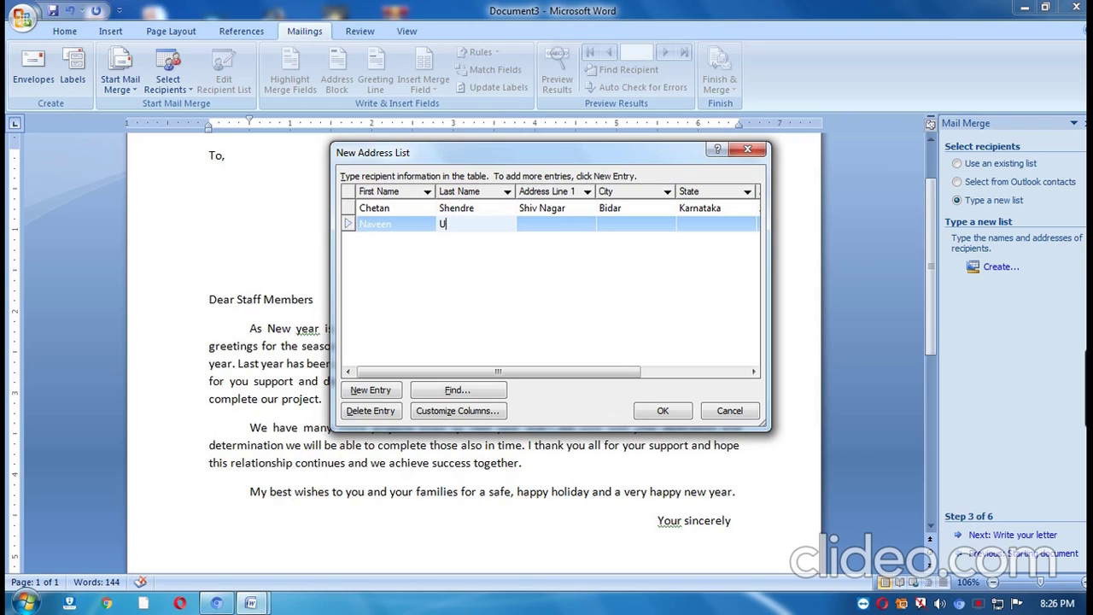
key("Tab")
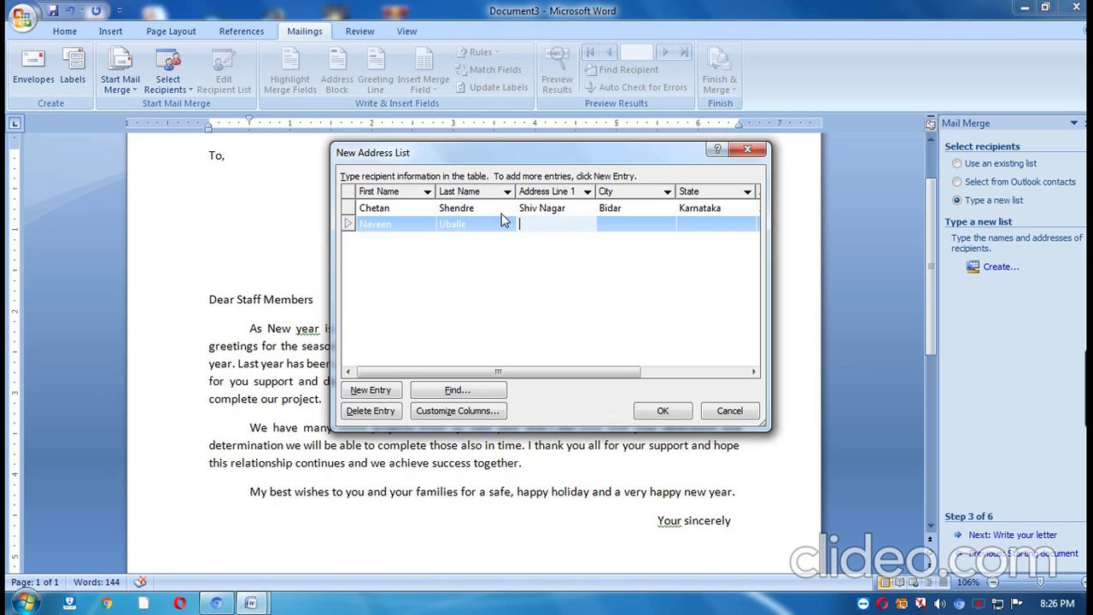
Fill in the second recipient's street, city, state, ZIP code and country India, then start a third entry's first name.
type("Panjagutta")
key("Tab")
type("Hyde")
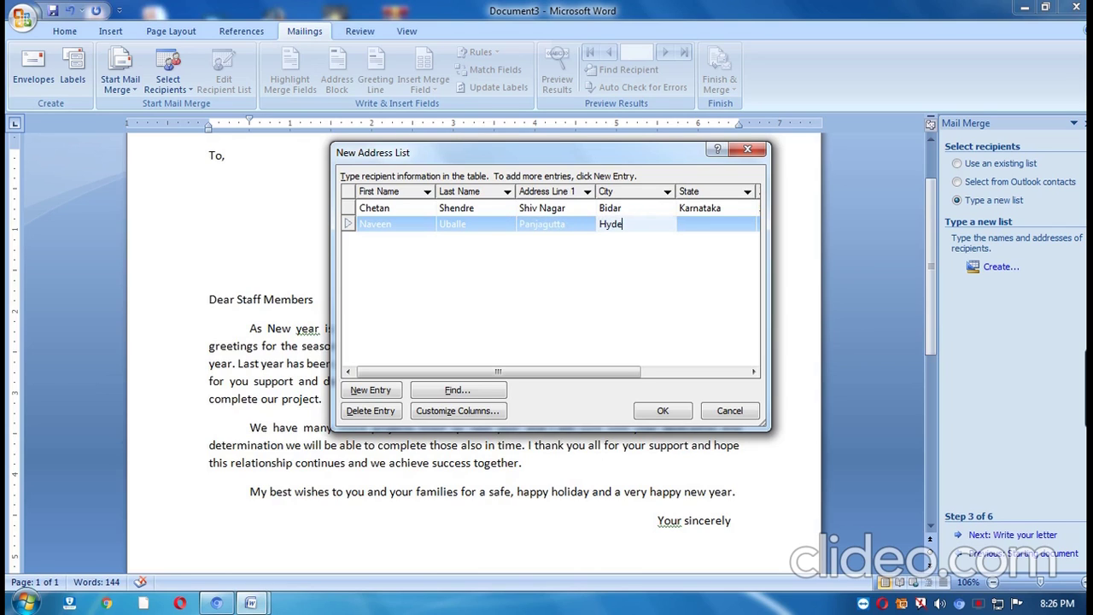
type("rabad")
key("Tab")
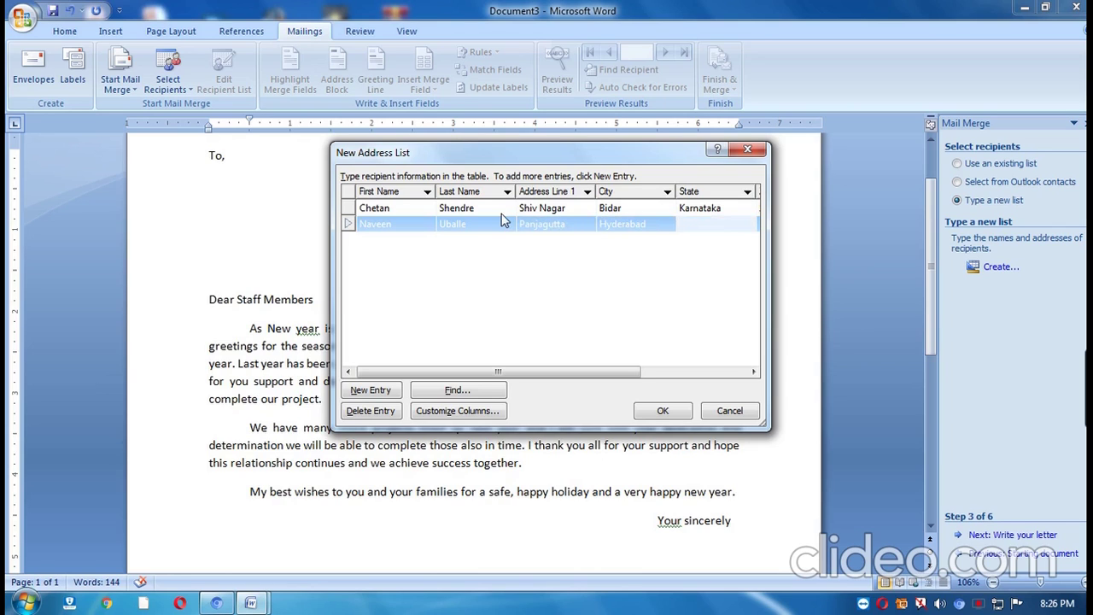
type("Telanganna")
key("Tab")
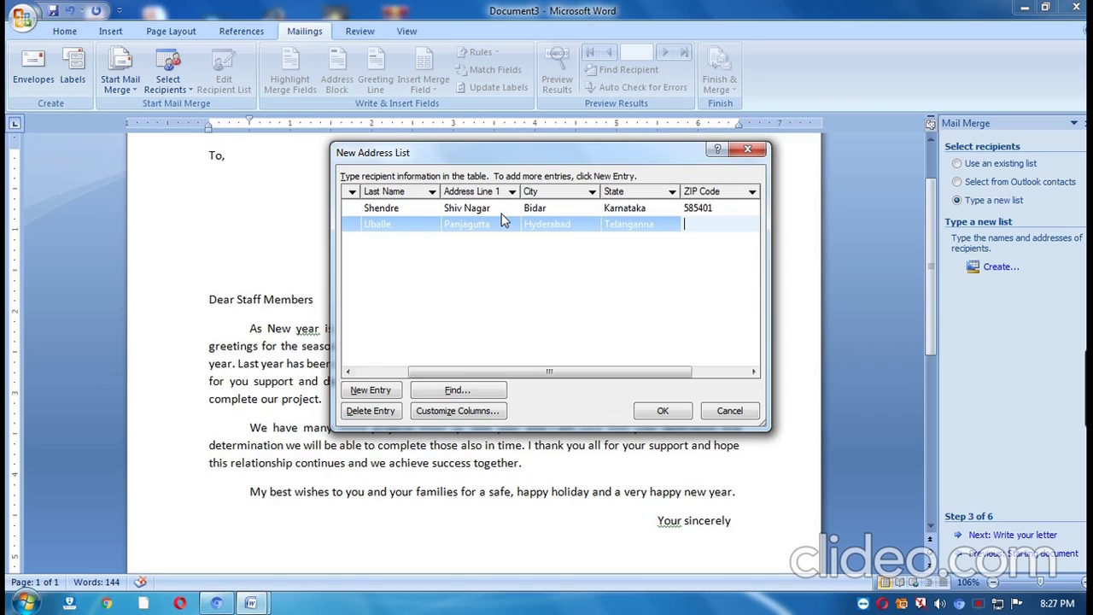
type("56+")
type("66")
type("008")
key("Tab")
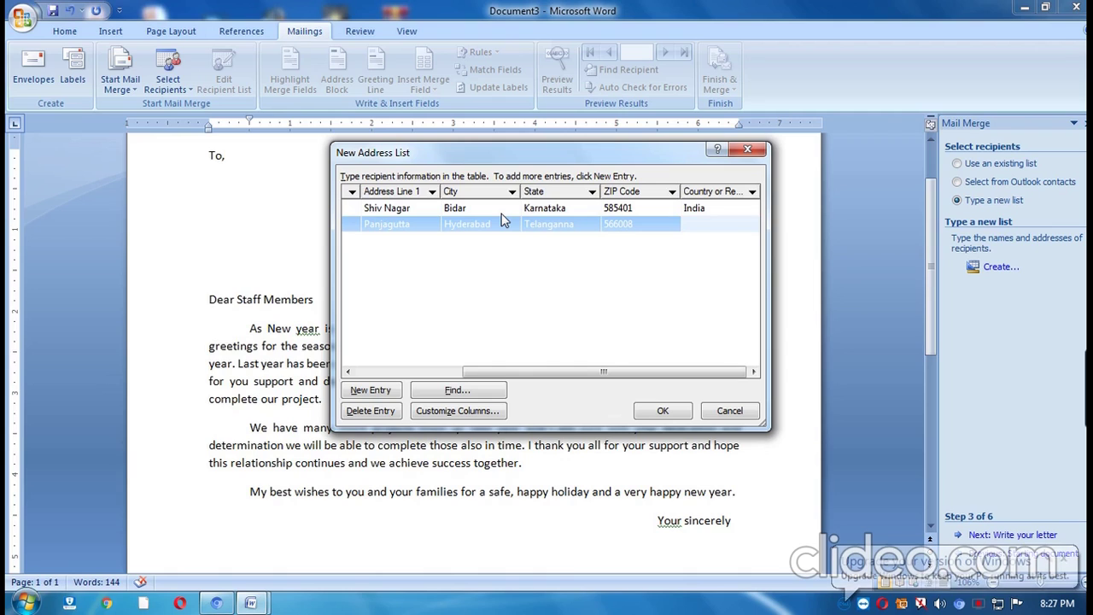
type("India")
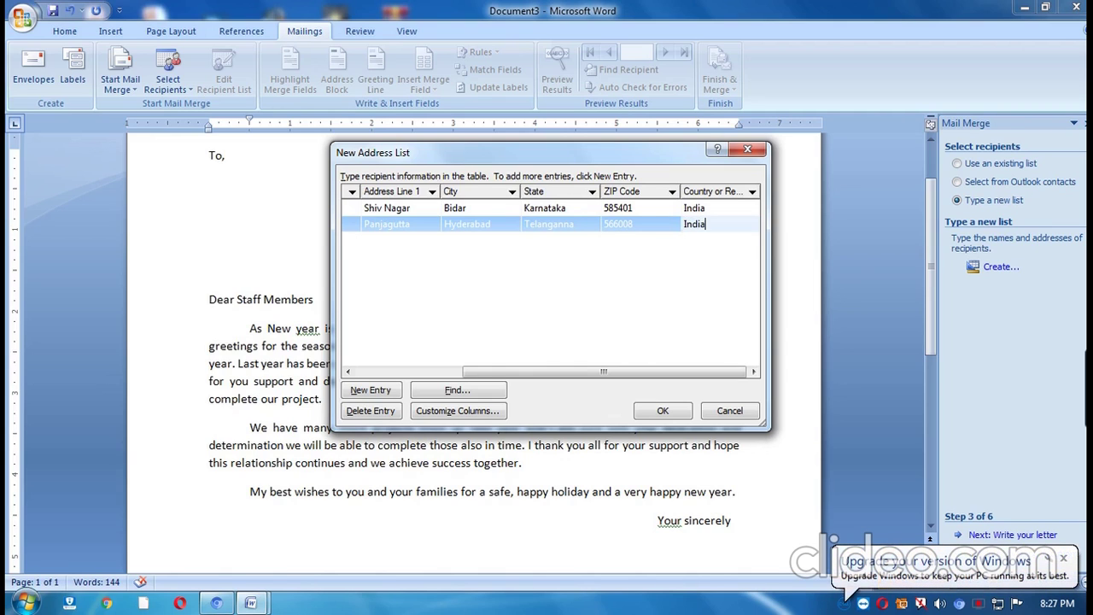
key("alt+n")
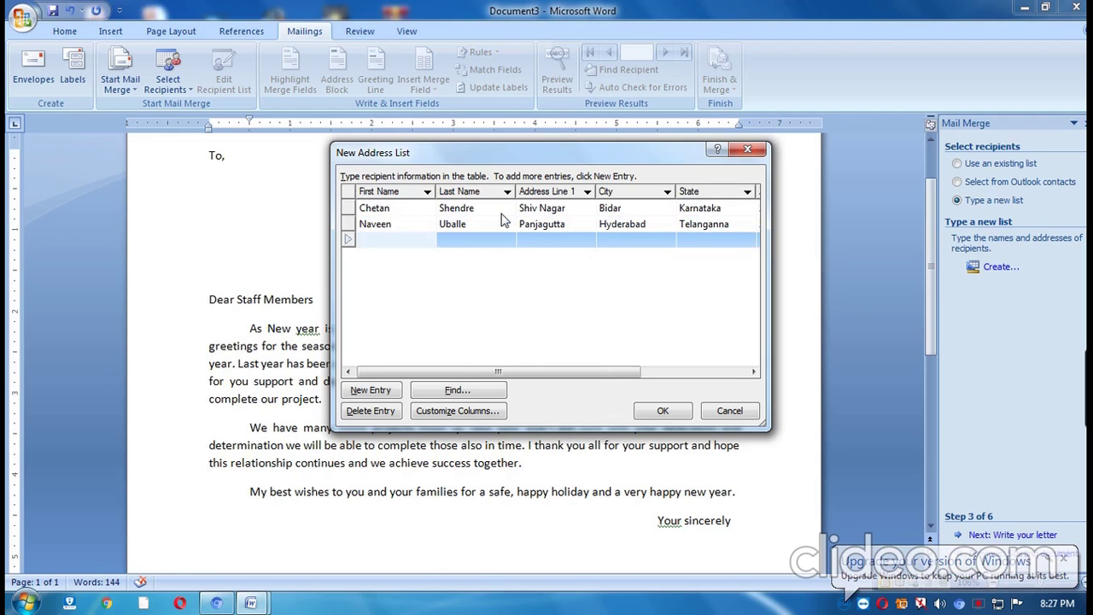
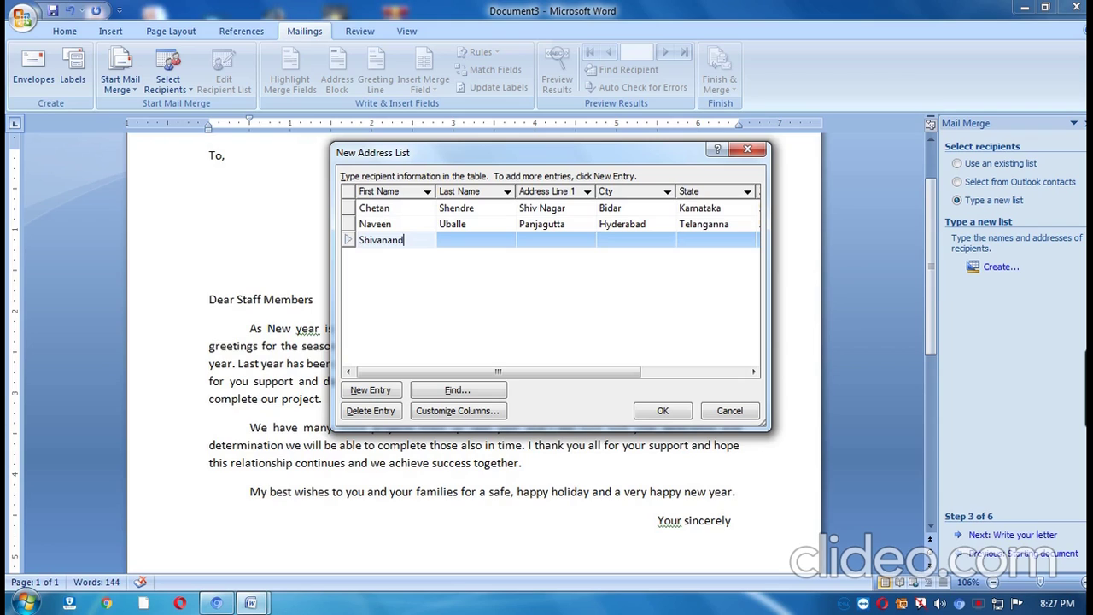
Complete the third recipient's last name, street, city, state and ZIP code, correcting the ZIP's last digit.
key("Tab")
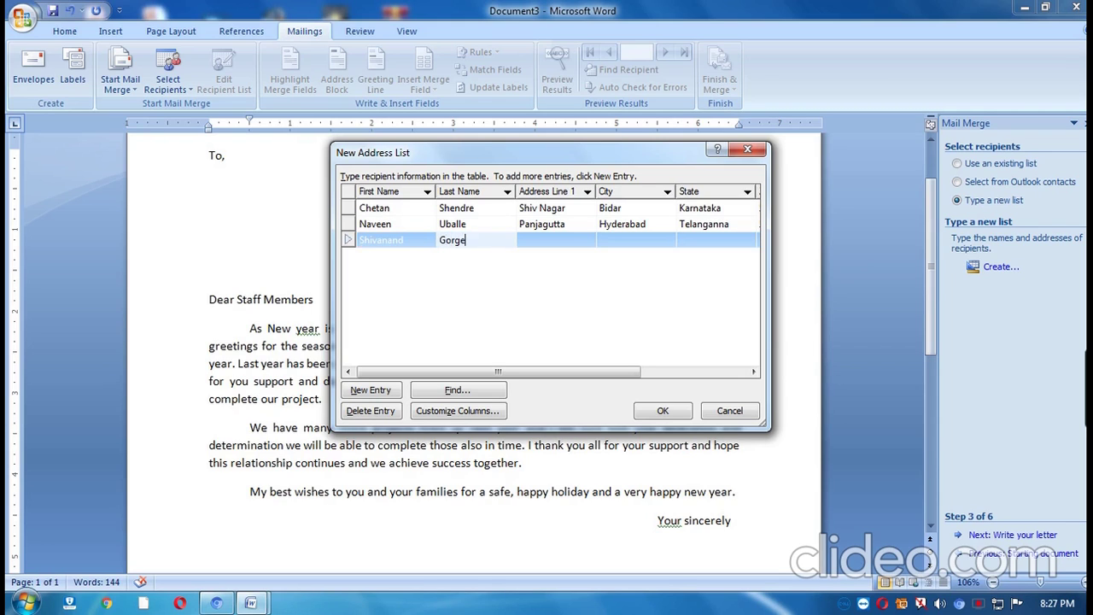
key("Tab")
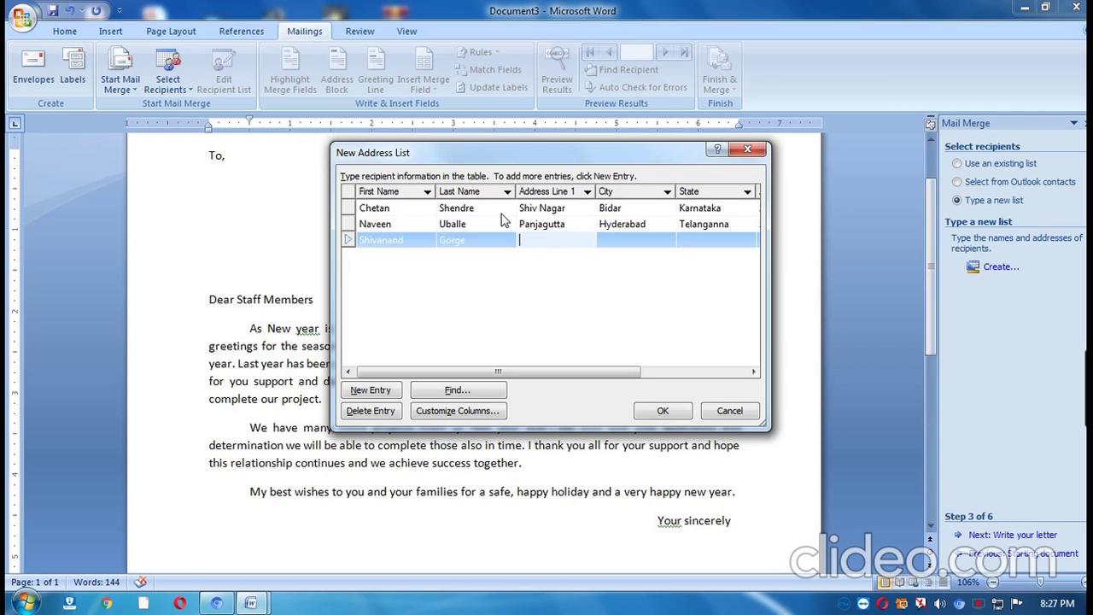
type("Basanguddi")
key("Tab")
type("Bangalore")
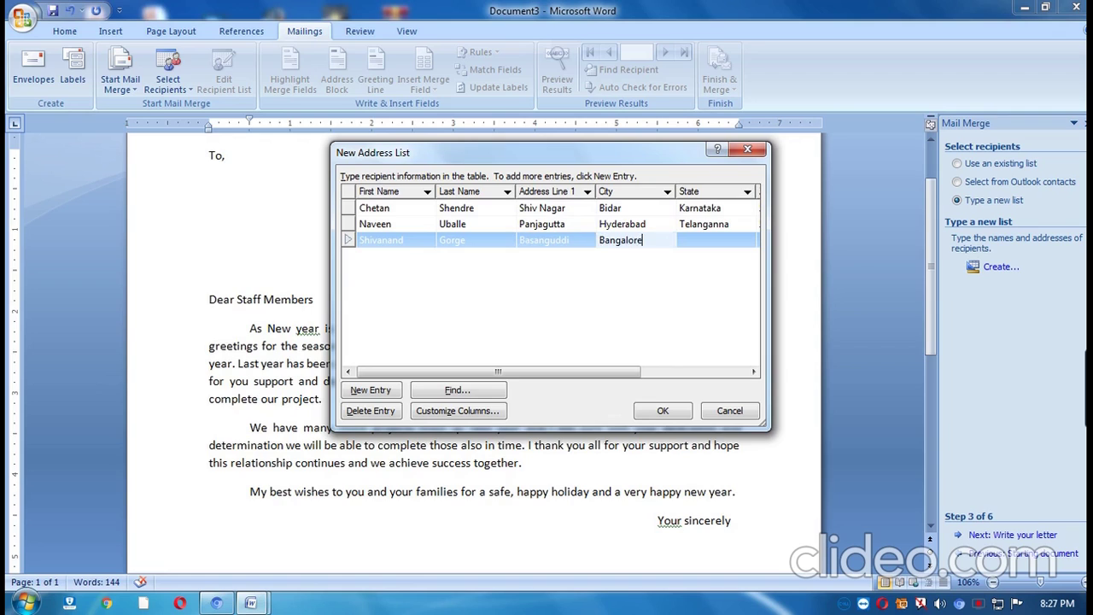
key("Tab")
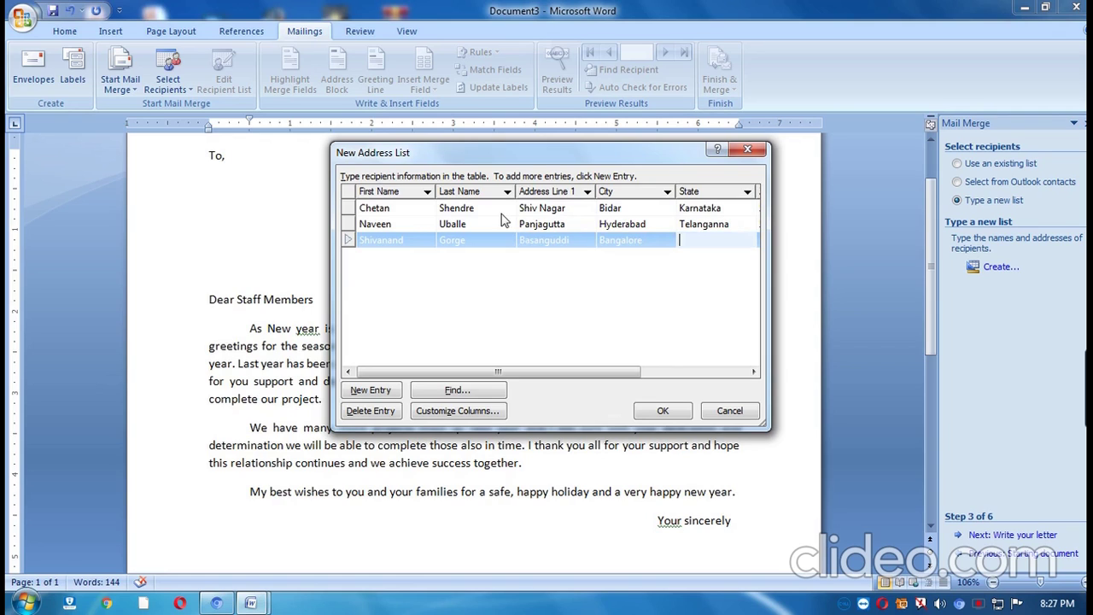
type("Karnataka")
key("Tab")
type("56009")
key("BackSpace")
type("89")
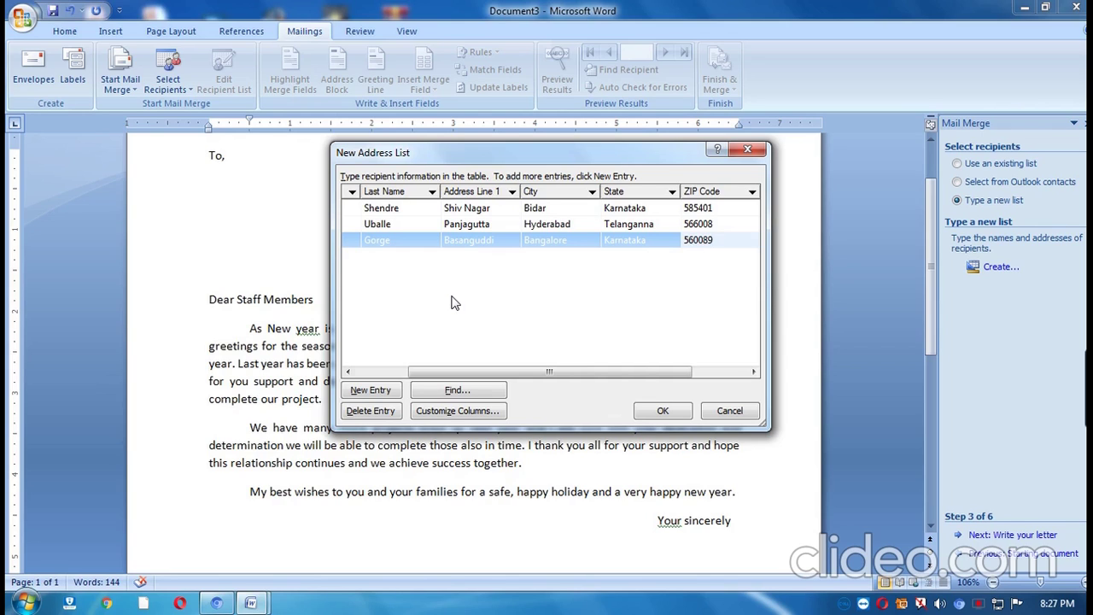
Save the address list as EmpDataBase in the Nits folder on drive D.
left_click(663, 411)
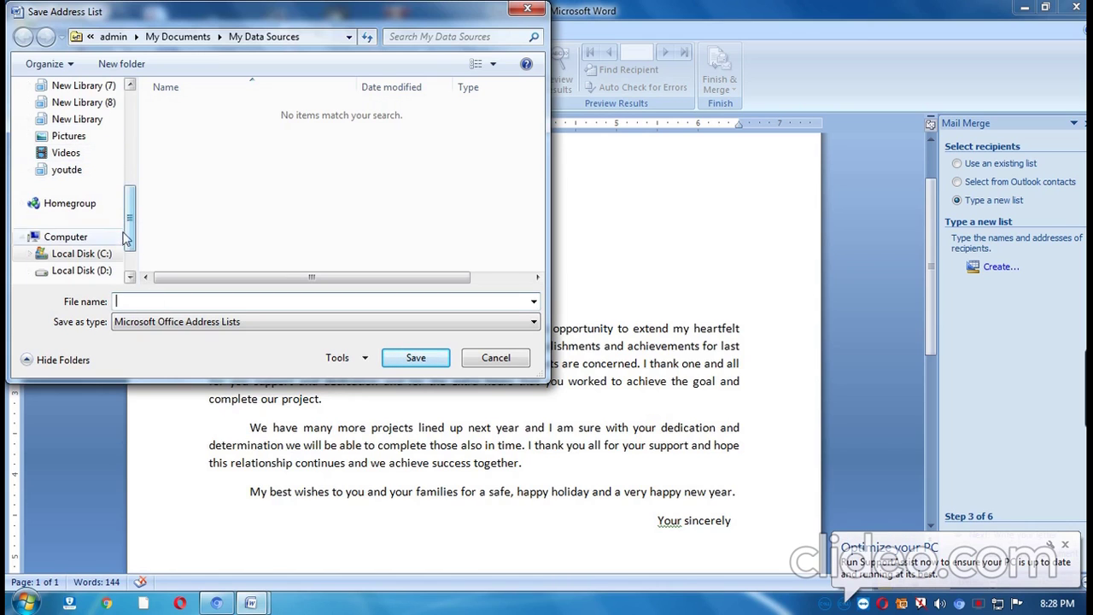
left_click(85, 270)
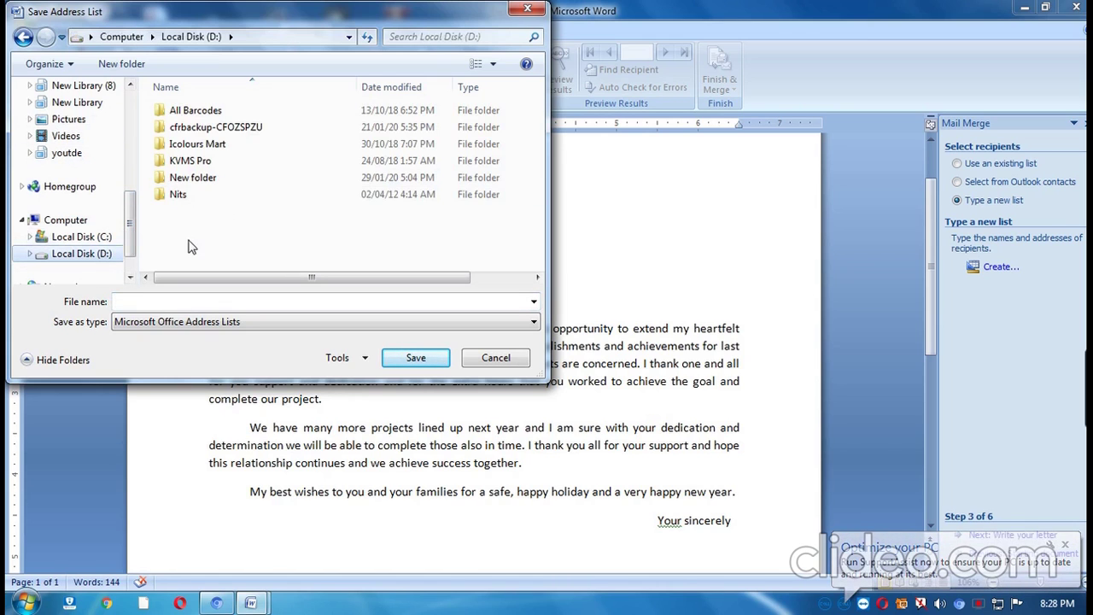
double_click(189, 195)
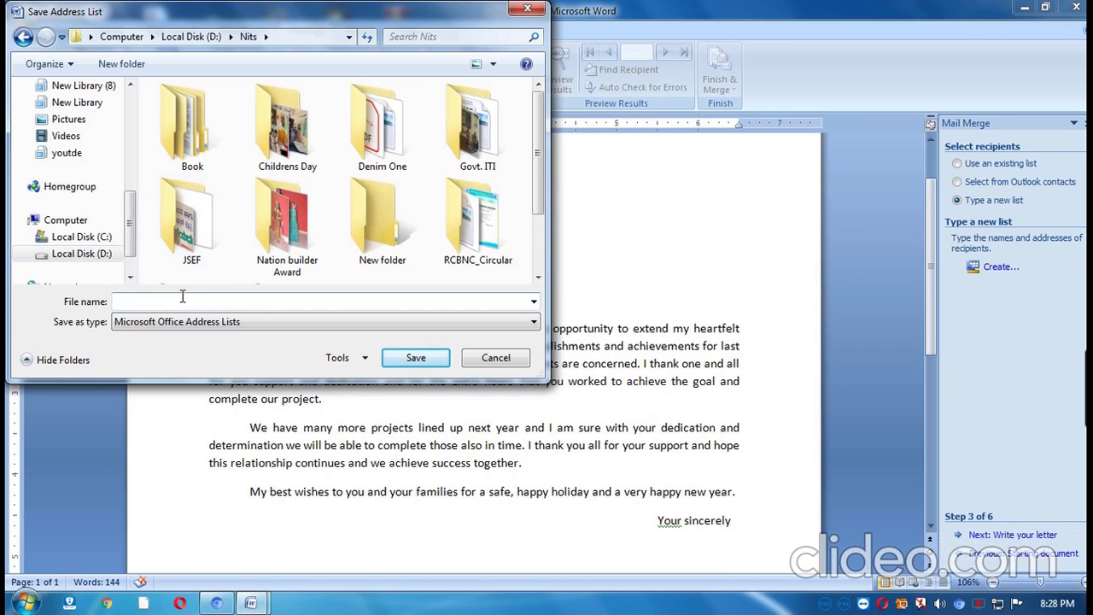
type("EmpDataBa")
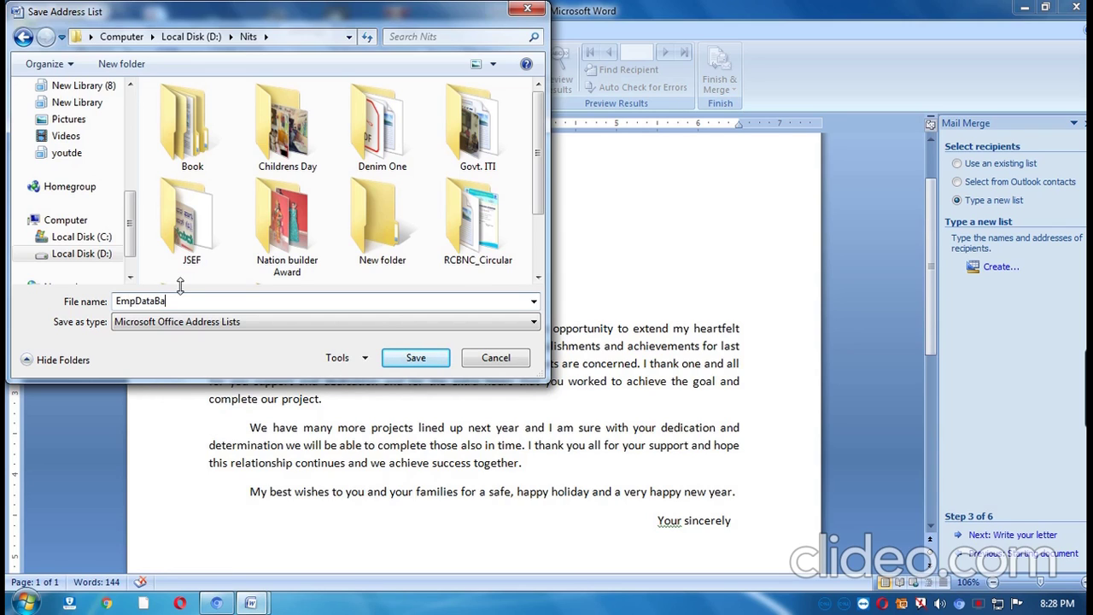
type("e")
left_click(414, 358)
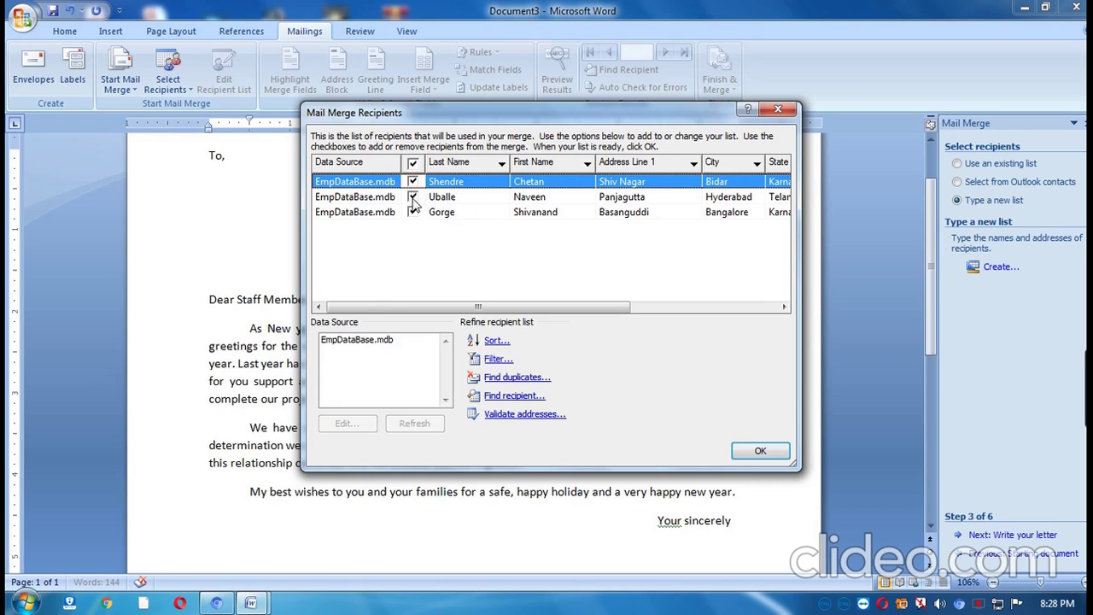
left_click(413, 198)
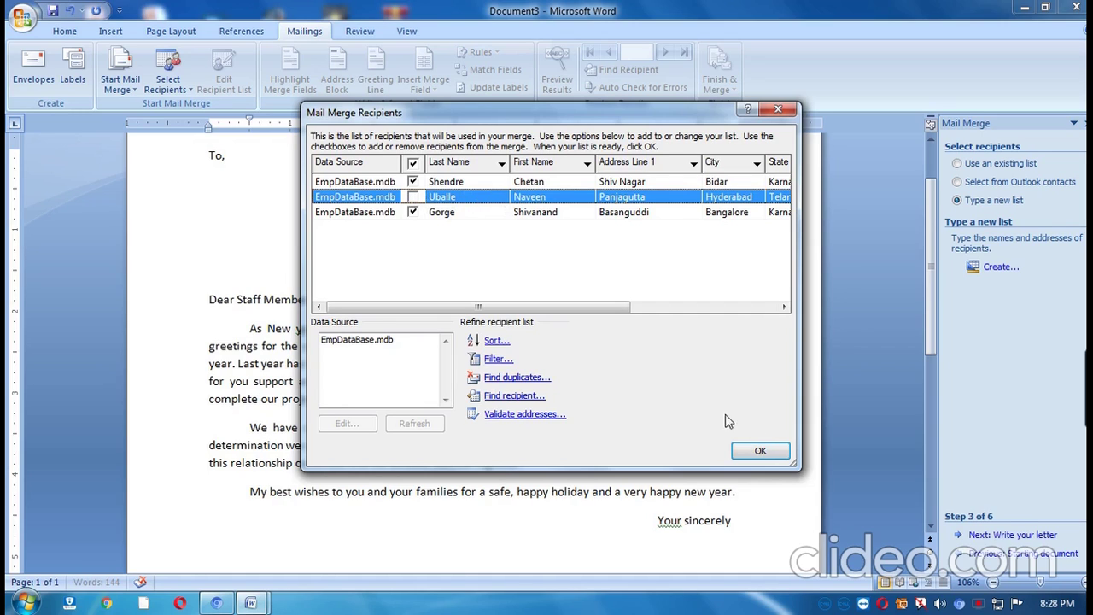
left_click(414, 197)
Accept the three recipients, move on to writing the letter, and place the cursor below 'To,'.
left_click(761, 453)
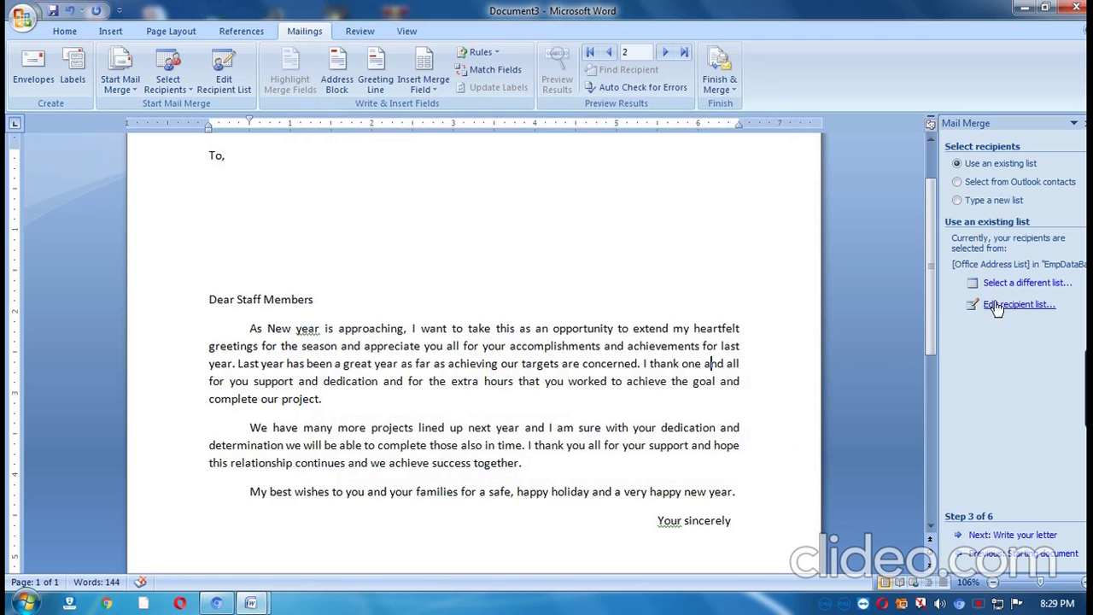
left_click(980, 538)
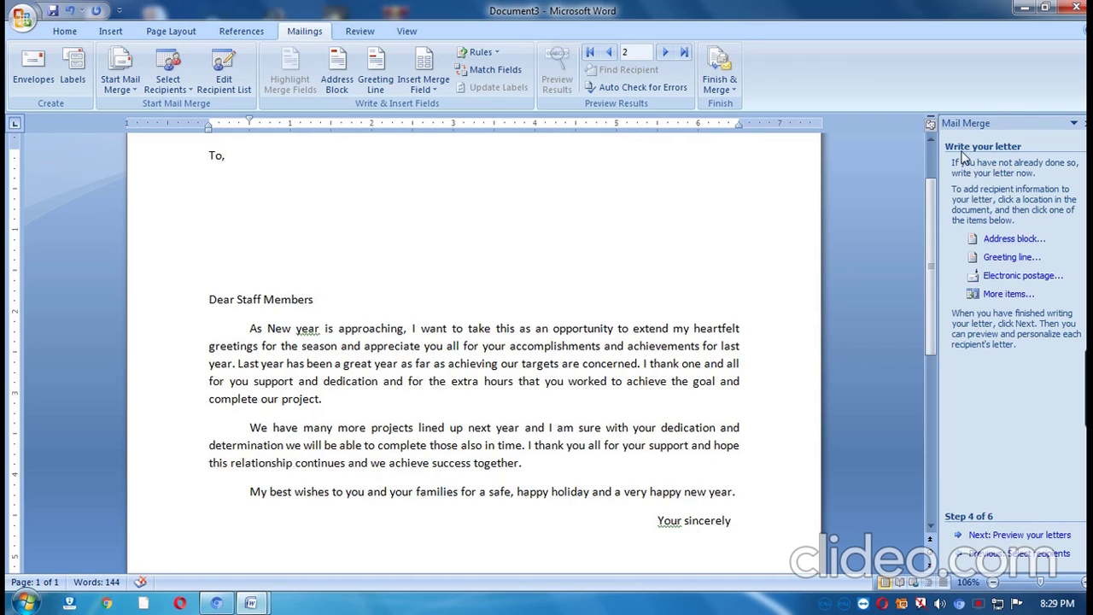
left_click(237, 185)
Insert the First Name, Last Name, Address Line 1, City, State, ZIP Code and Country merge fields below 'To,'.
left_click(1005, 297)
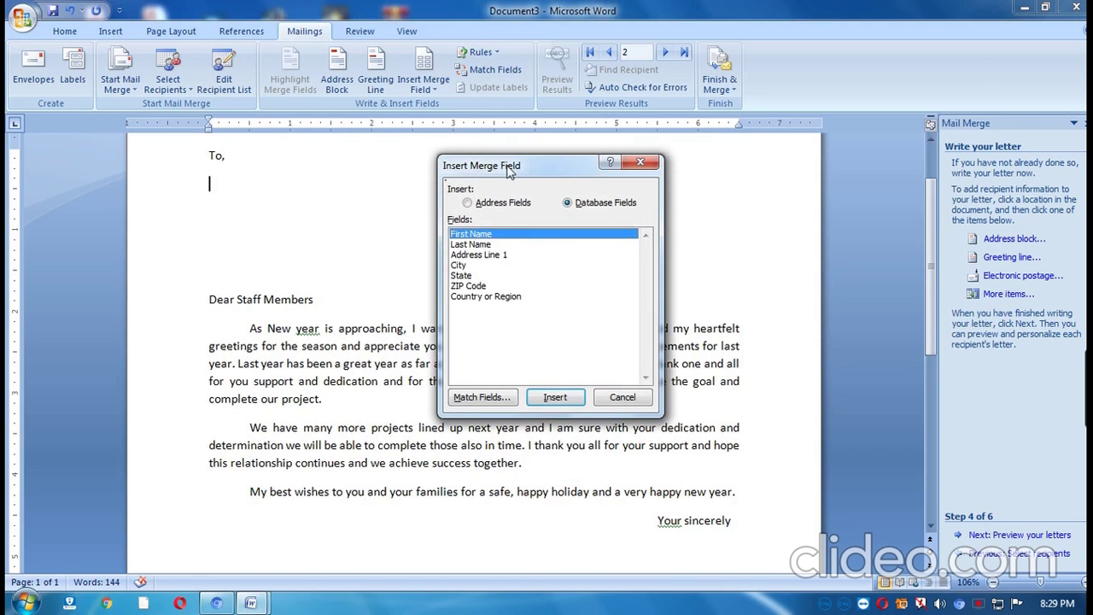
left_click_drag(509, 171, 594, 164)
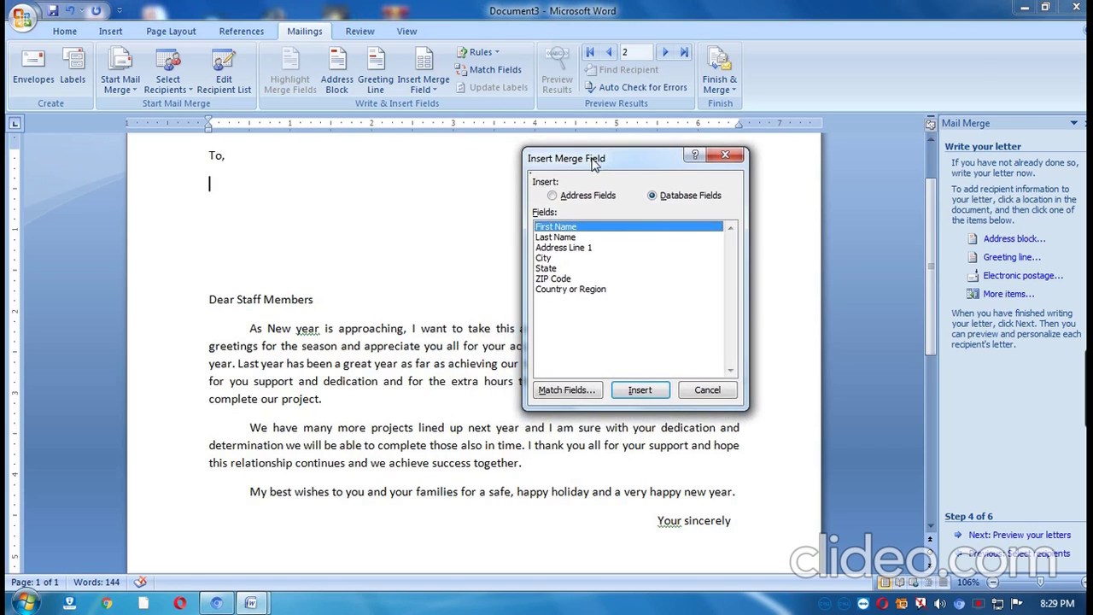
double_click(565, 228)
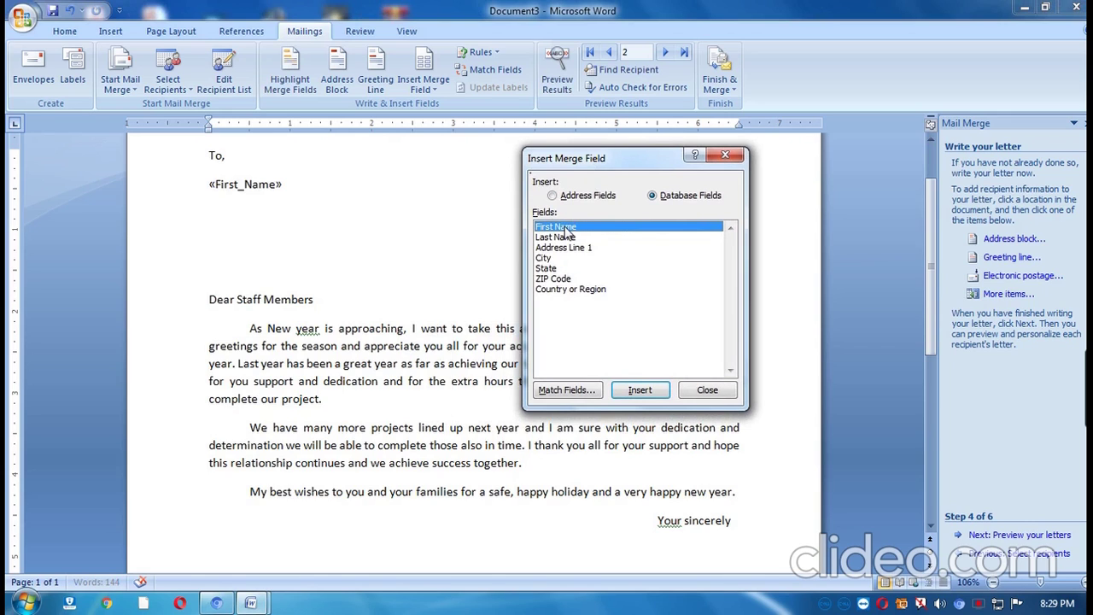
double_click(575, 238)
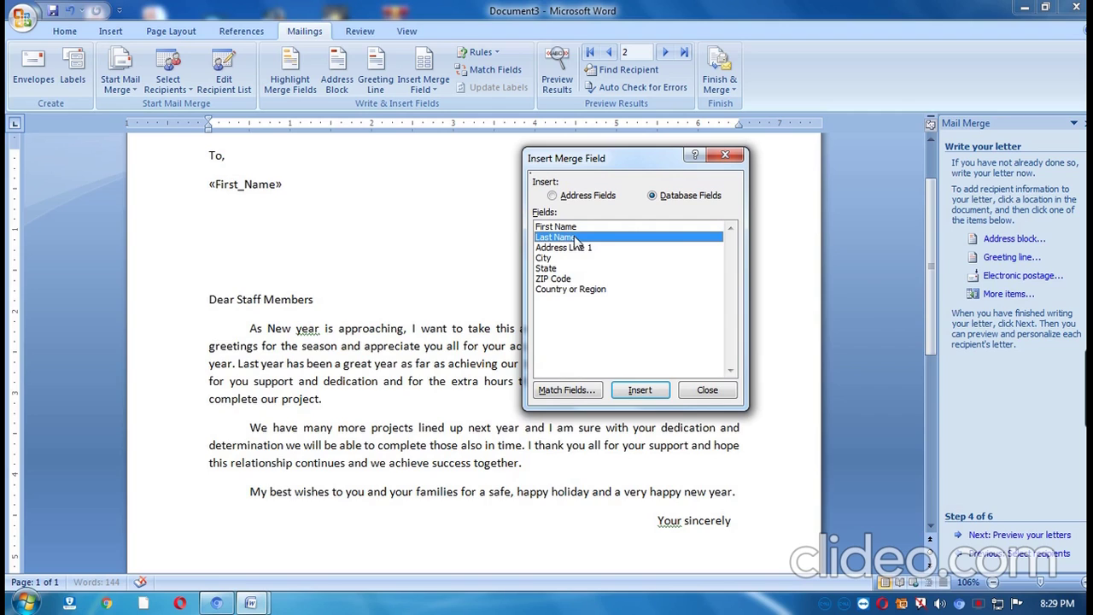
double_click(581, 248)
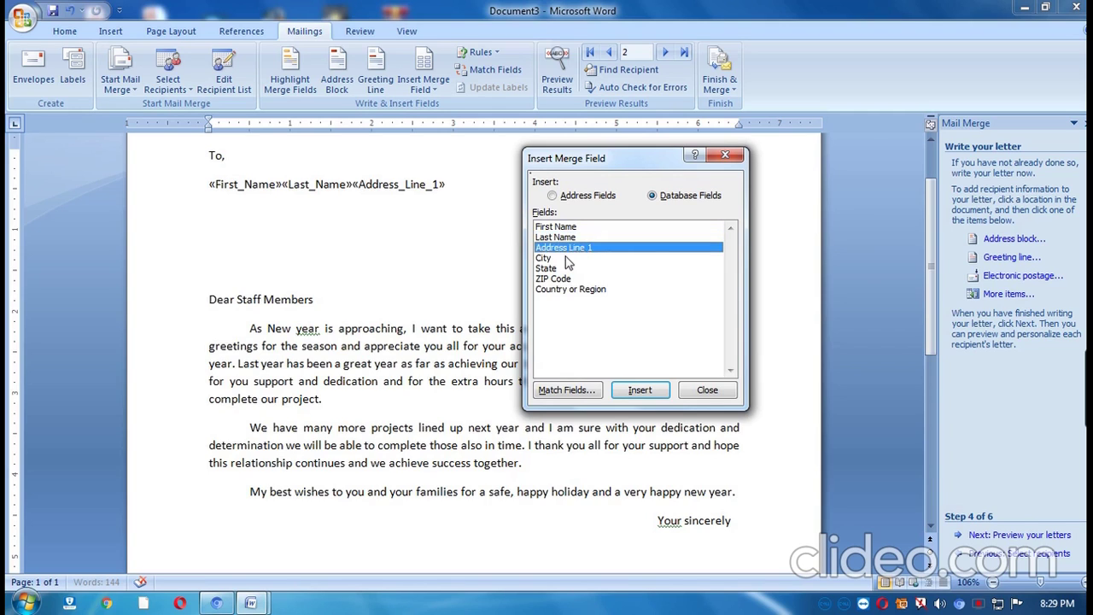
double_click(568, 260)
double_click(556, 269)
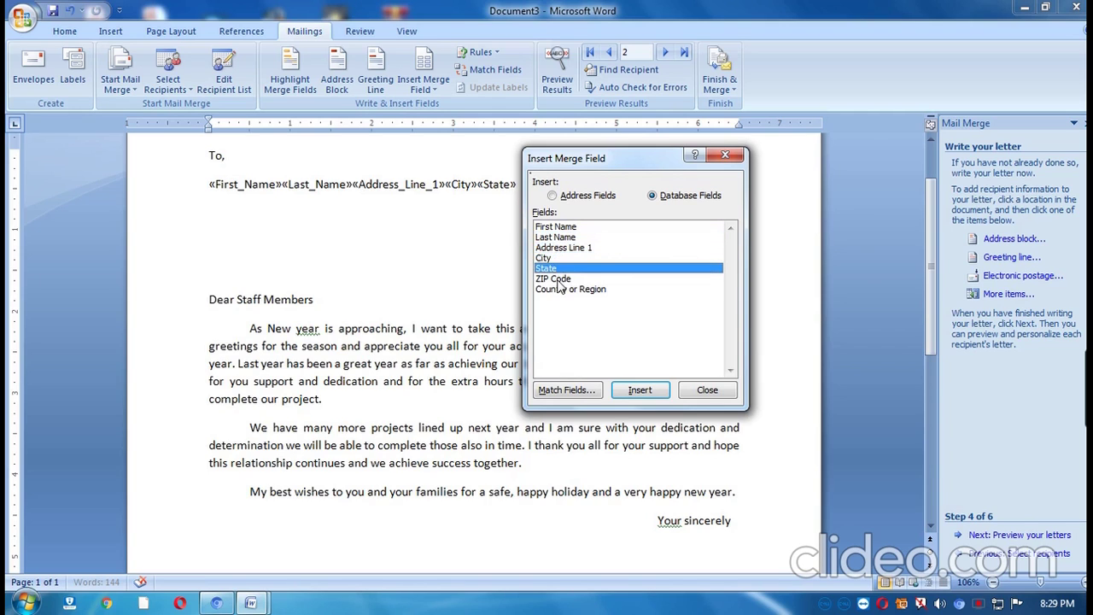
double_click(559, 279)
double_click(567, 292)
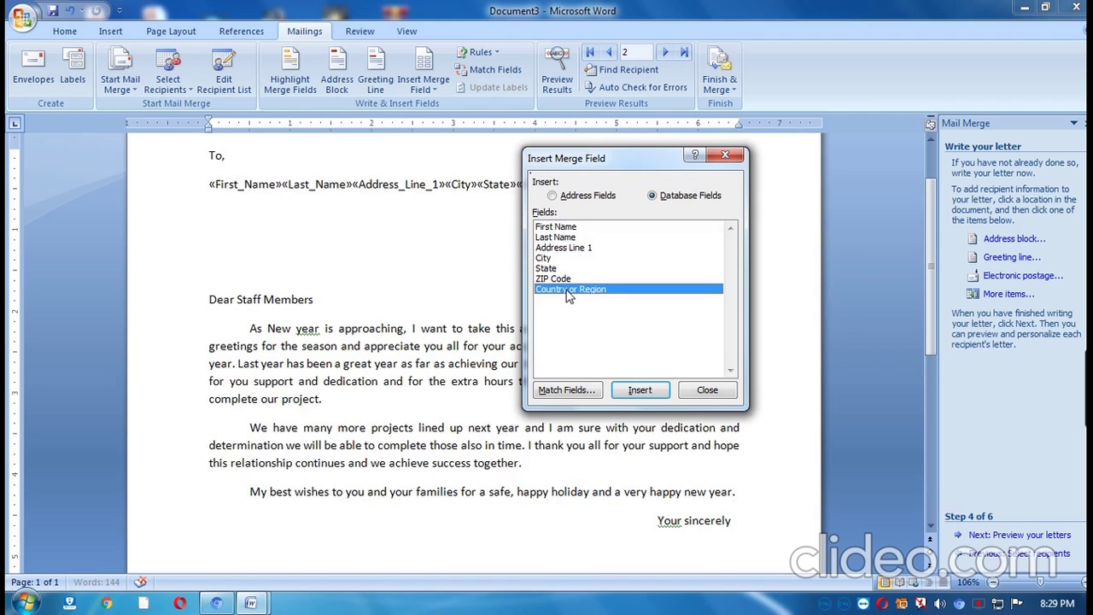
left_click(707, 393)
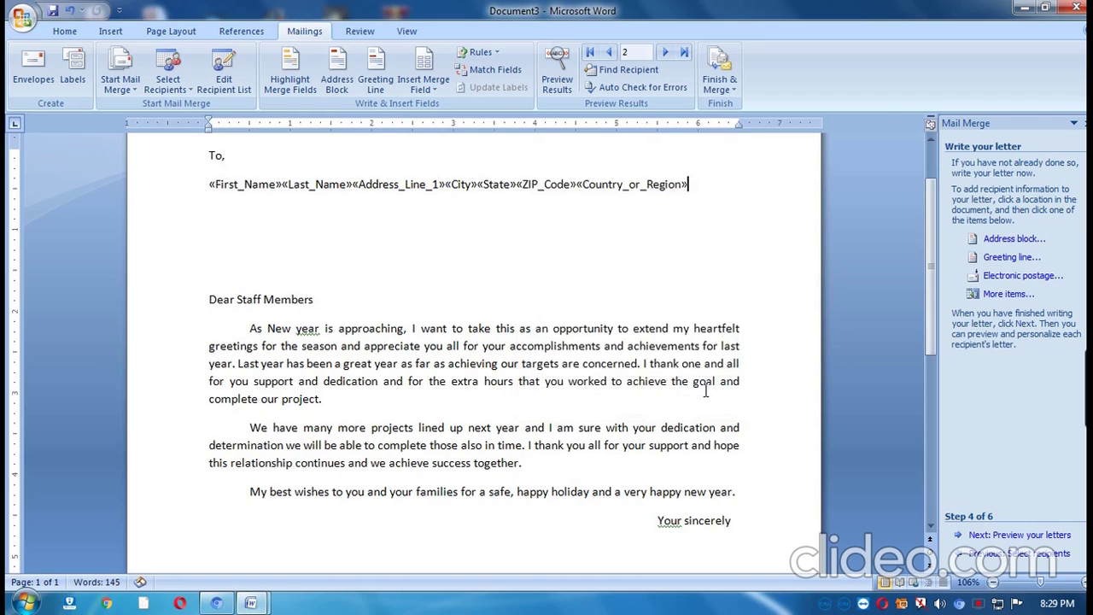
Split the address block into three lines and wrap «Country_or_Region» in parentheses.
left_click(282, 186)
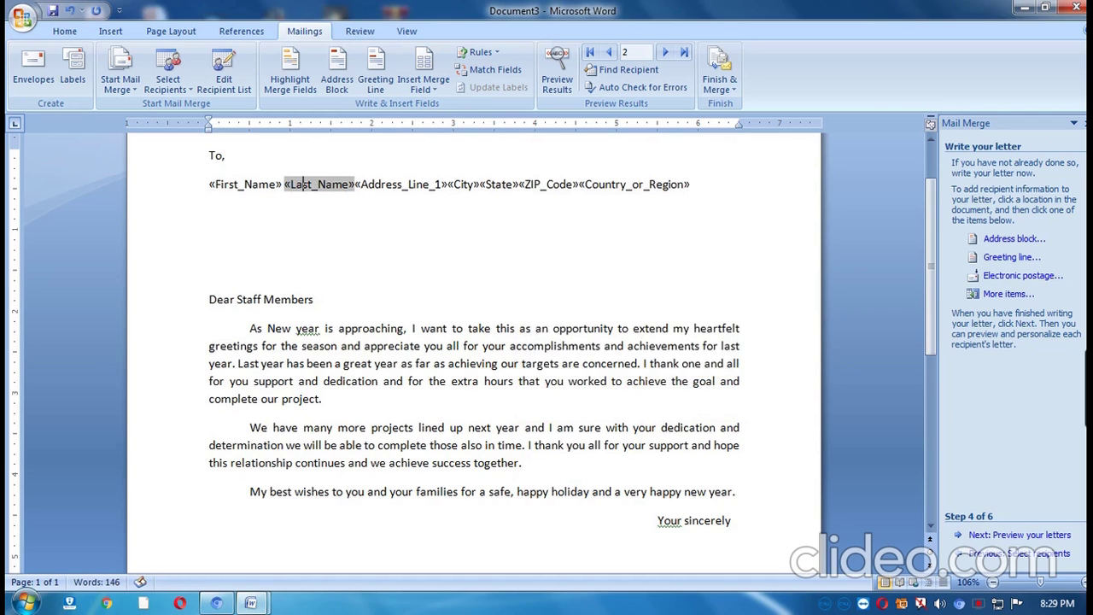
left_click(355, 184)
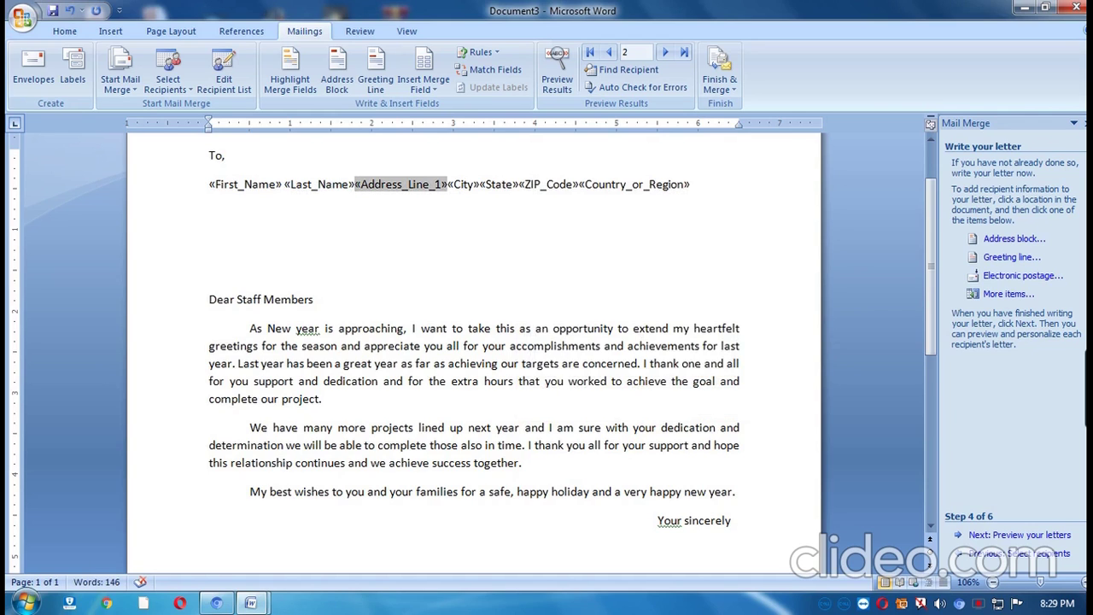
key("Return")
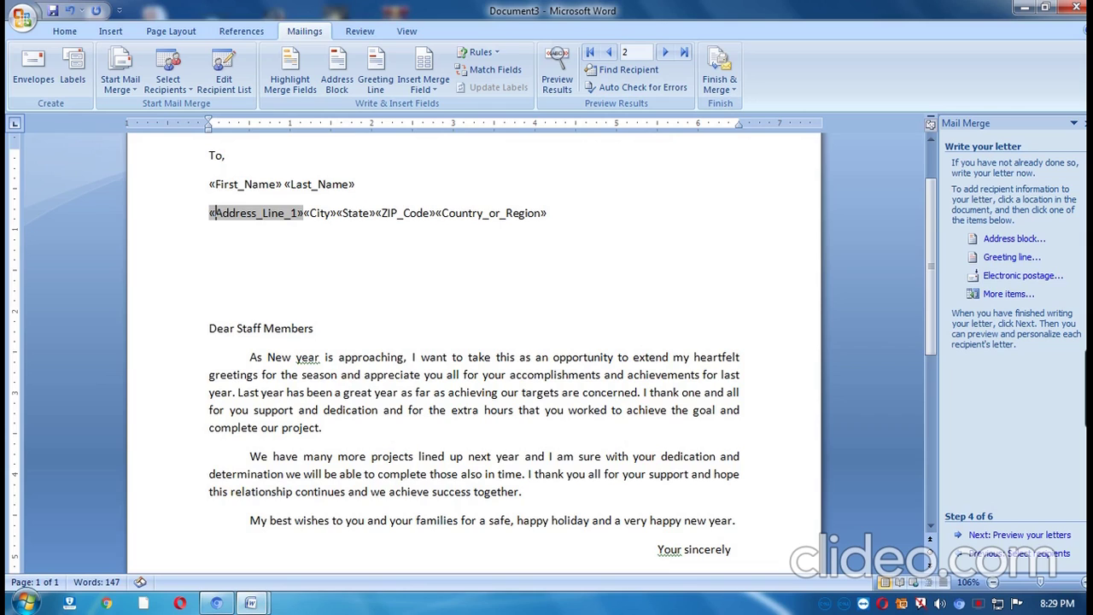
left_click(304, 213)
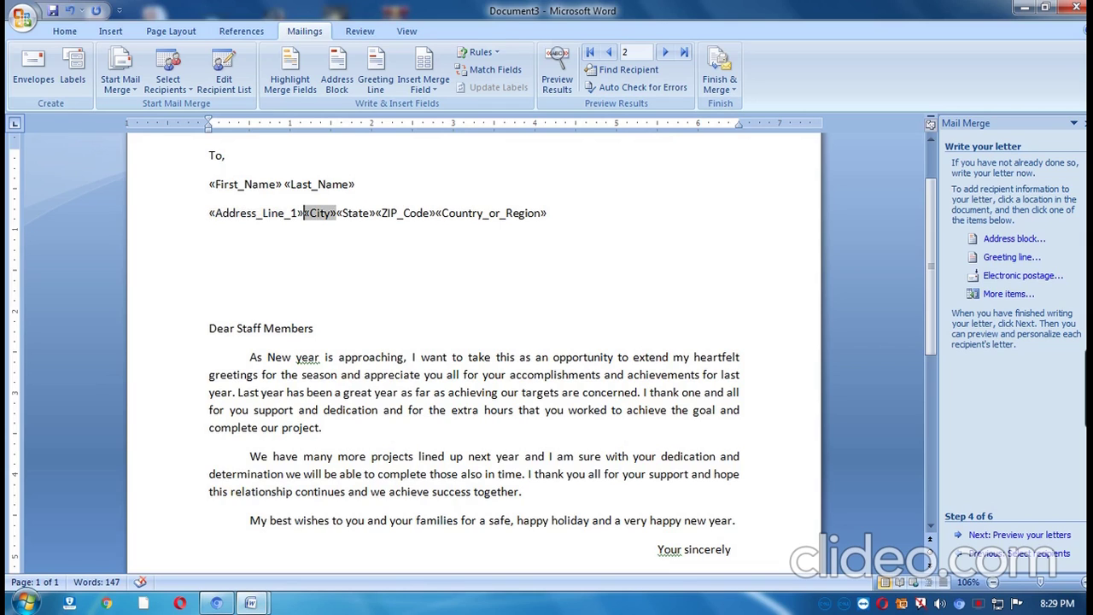
key("Return")
key("Right")
key("Right")
key("Right")
key("Right")
key("Right")
key("Right")
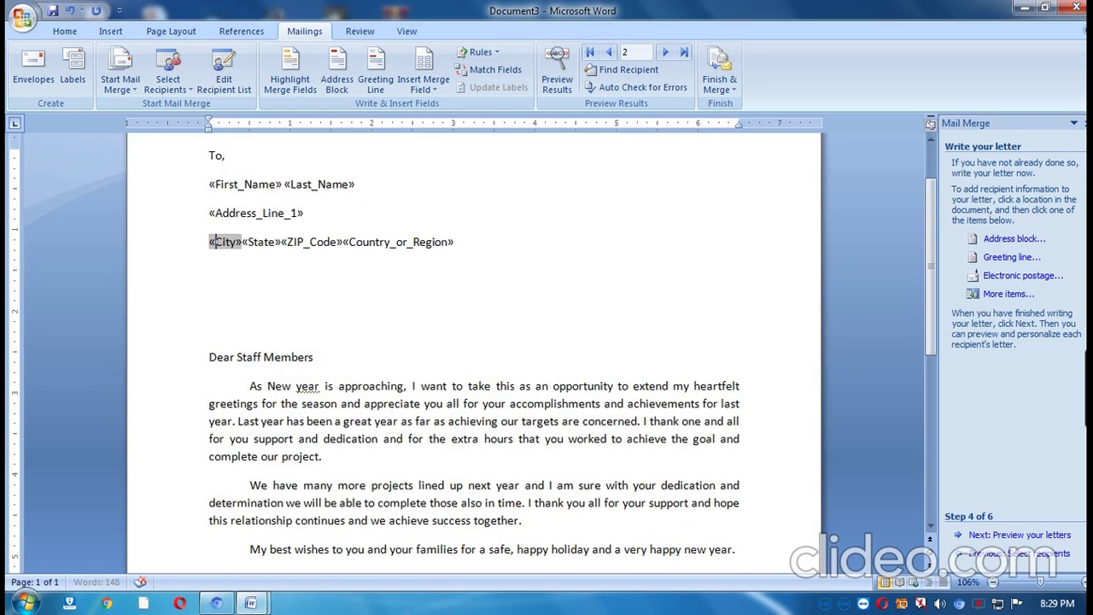
key("Right")
key("Right")
key("Right")
key("Right")
key("Right")
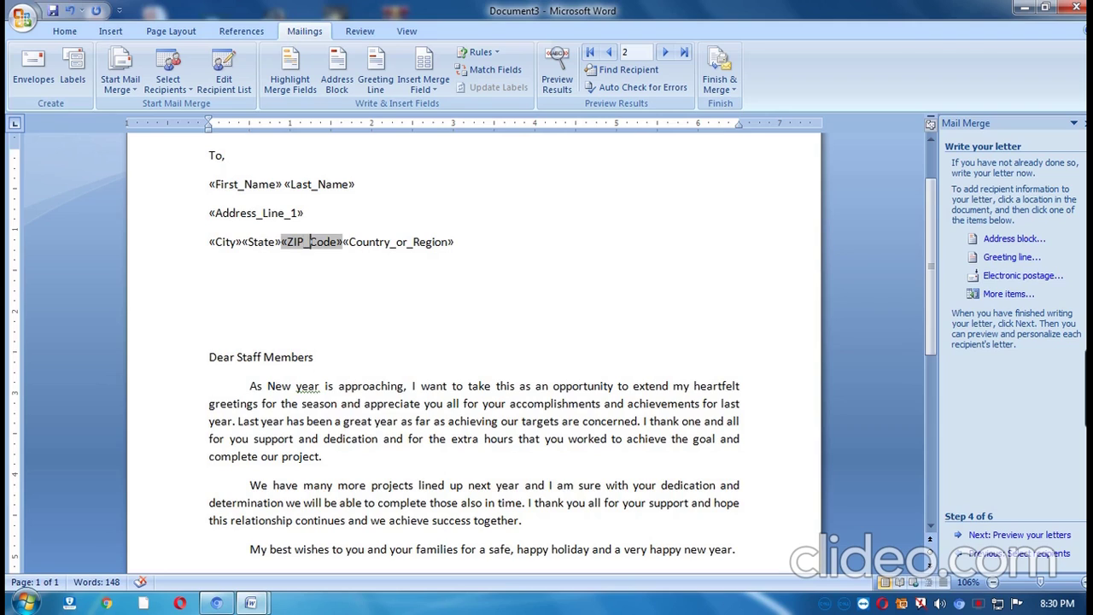
key("Right")
type("(")
type(")")
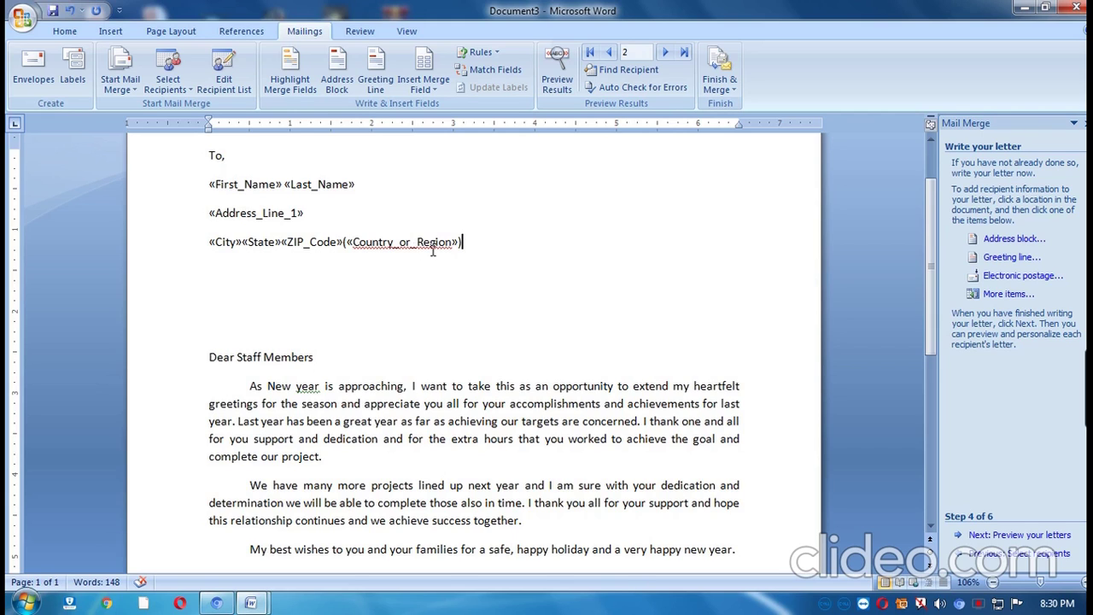
left_click(1019, 535)
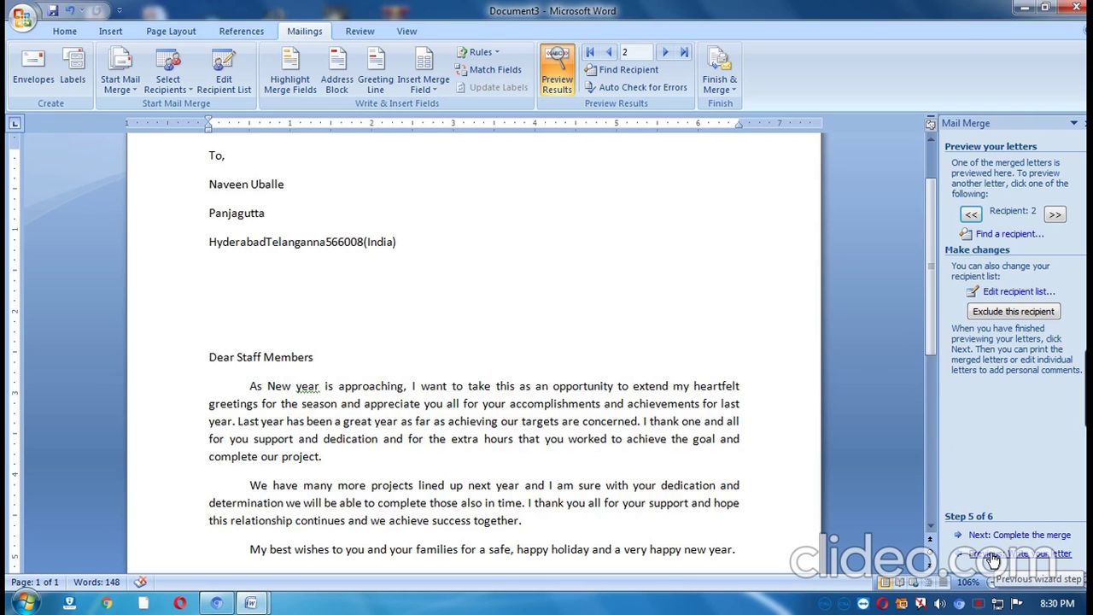
Add spaces between the City, State, ZIP_Code and bracketed country fields in the address.
left_click(995, 554)
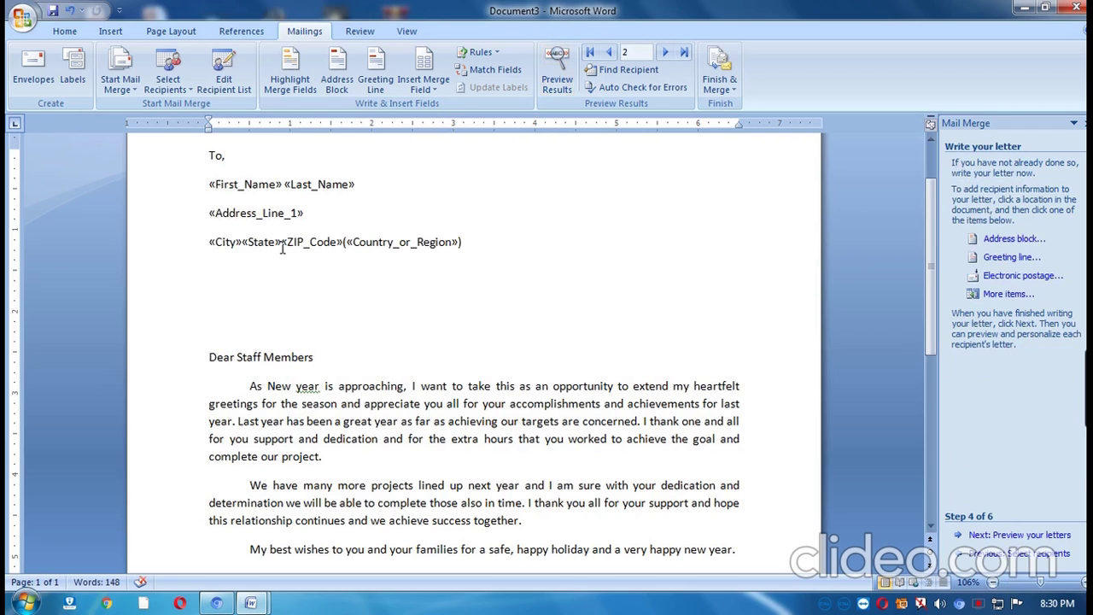
left_click(281, 242)
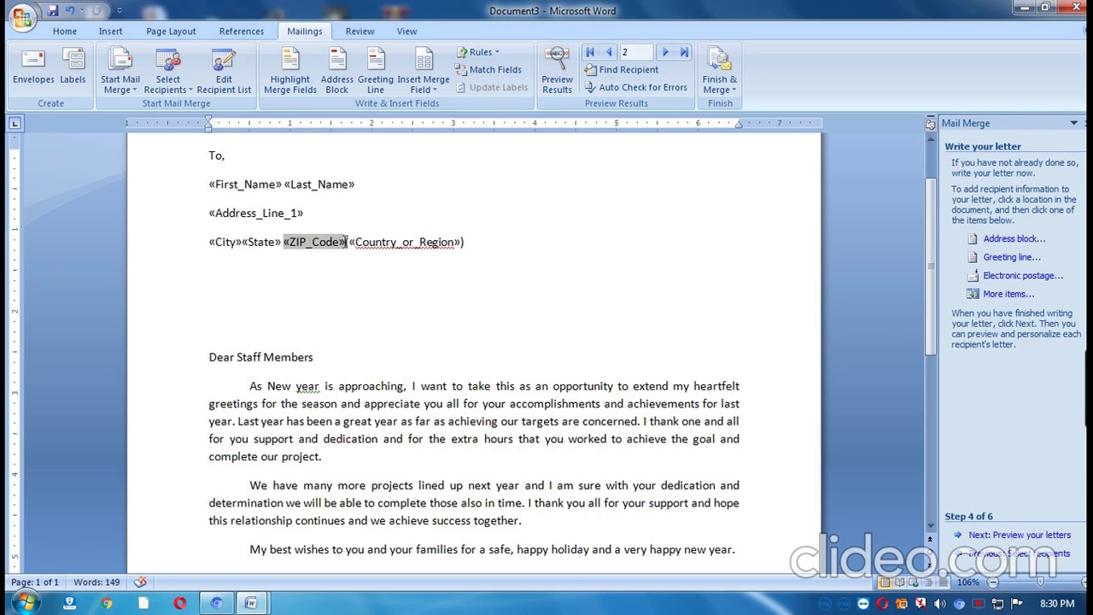
left_click(345, 242)
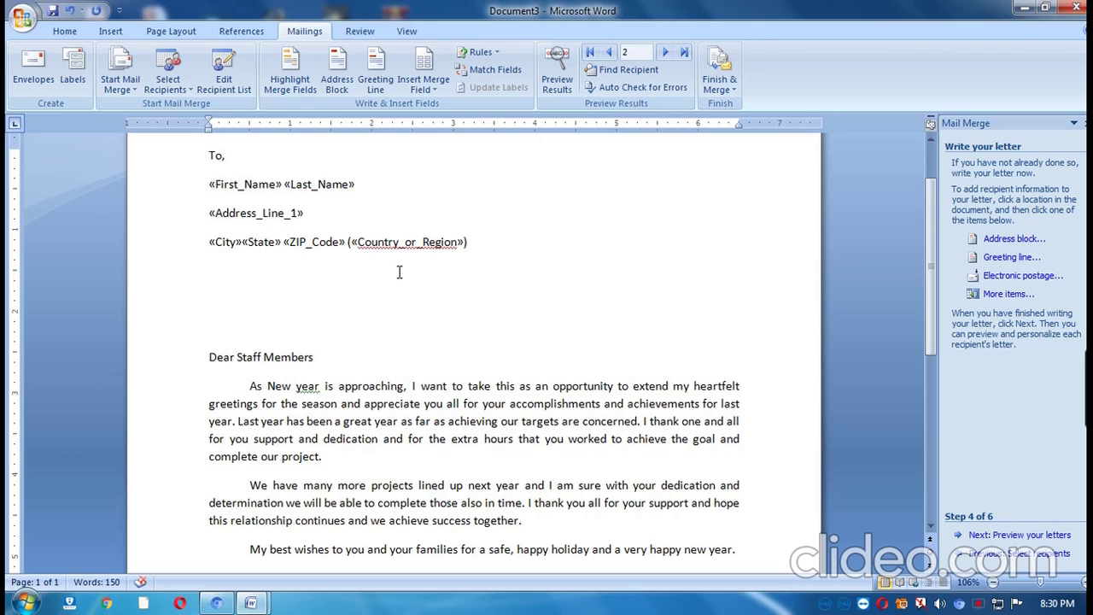
left_click(1012, 535)
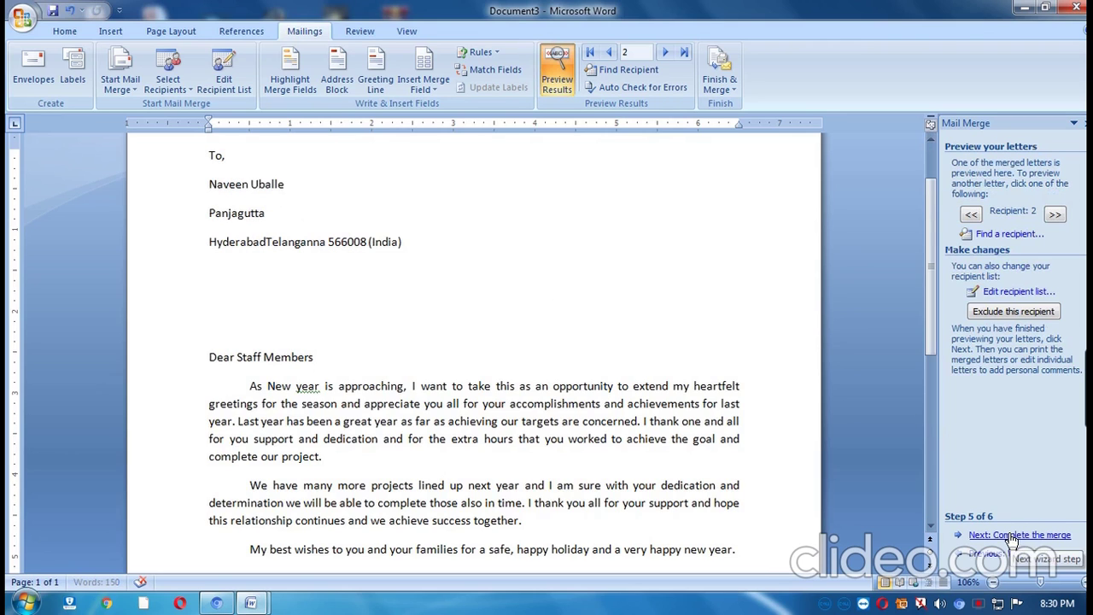
left_click(267, 244)
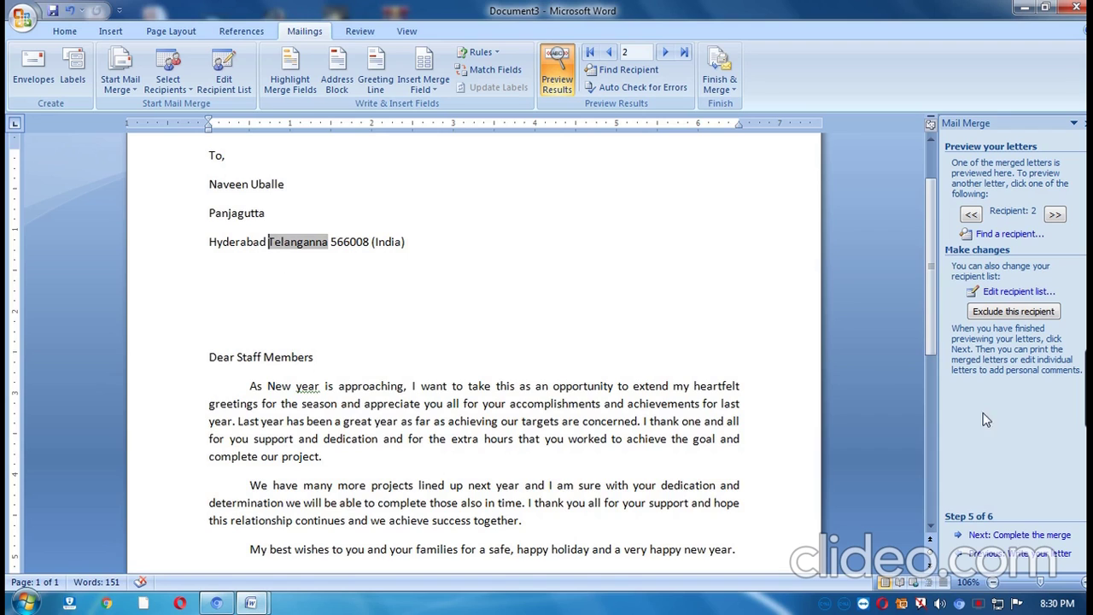
left_click(1022, 536)
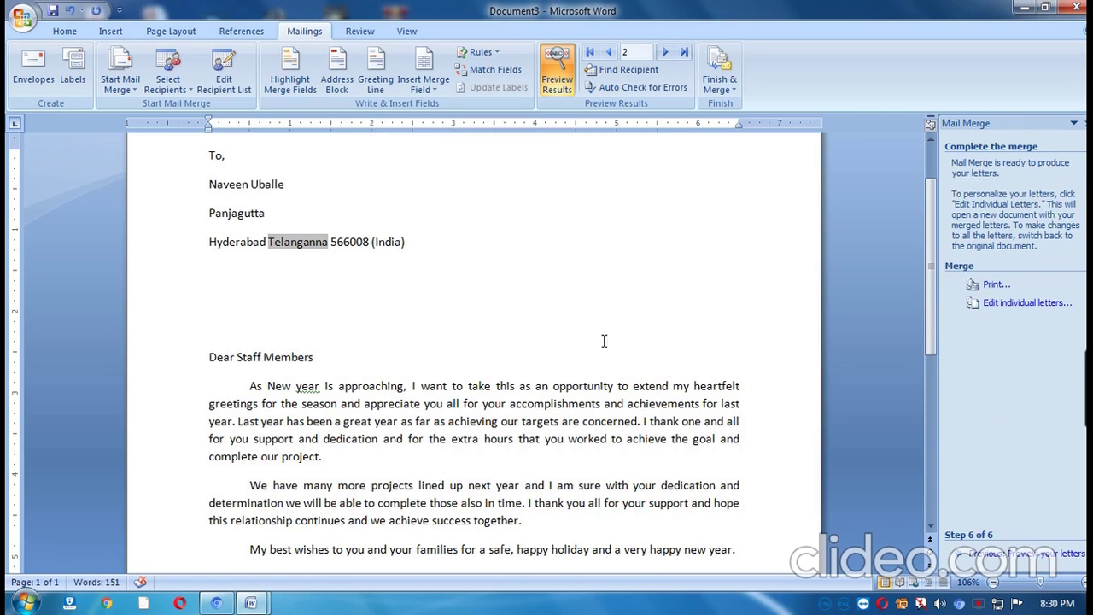
Complete the merge with Edit individual letters, merging All records into a new document.
scroll(532, 301, "down", 6)
scroll(533, 301, "up", 5)
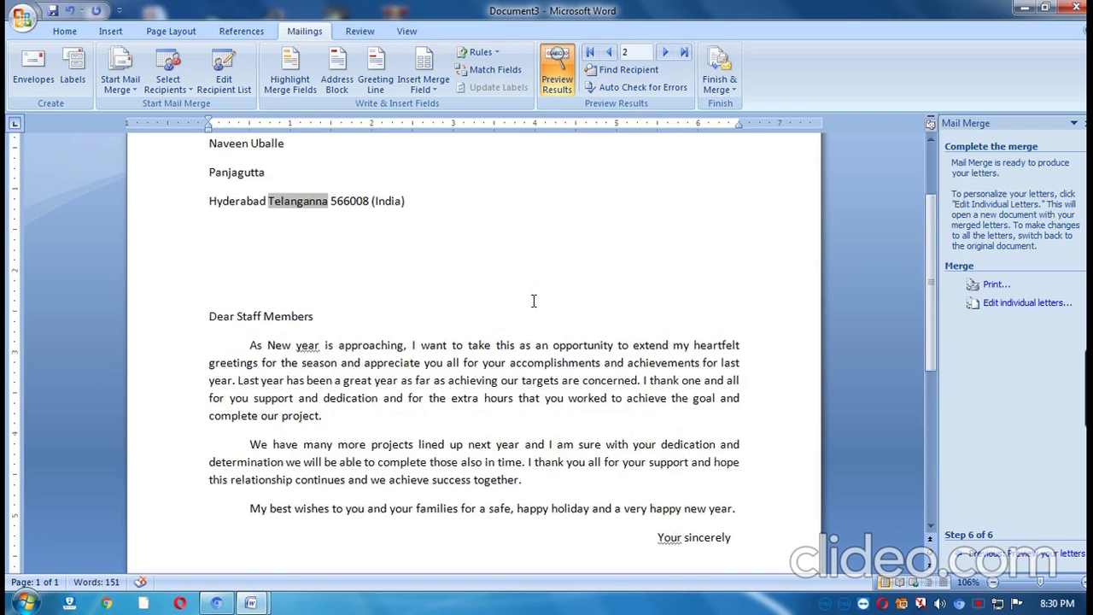
scroll(533, 301, "up", 3)
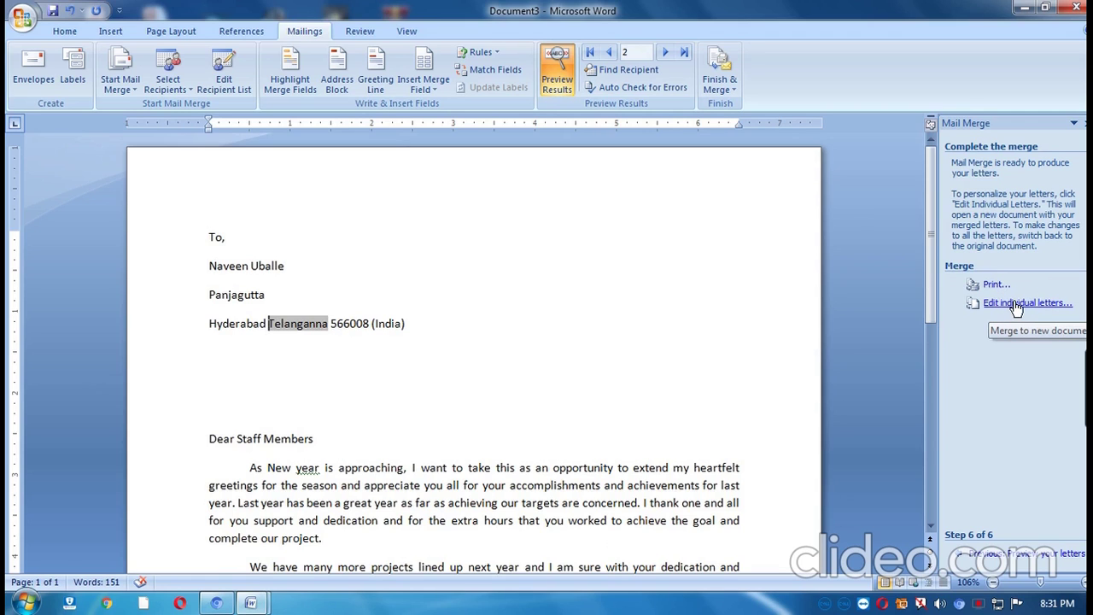
left_click(1016, 306)
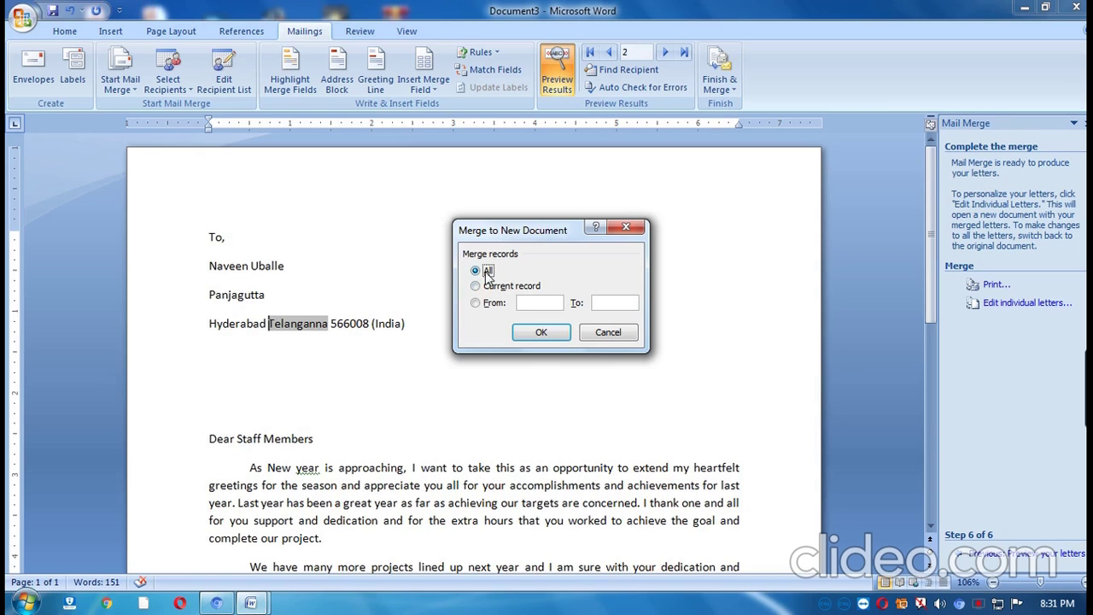
left_click(541, 332)
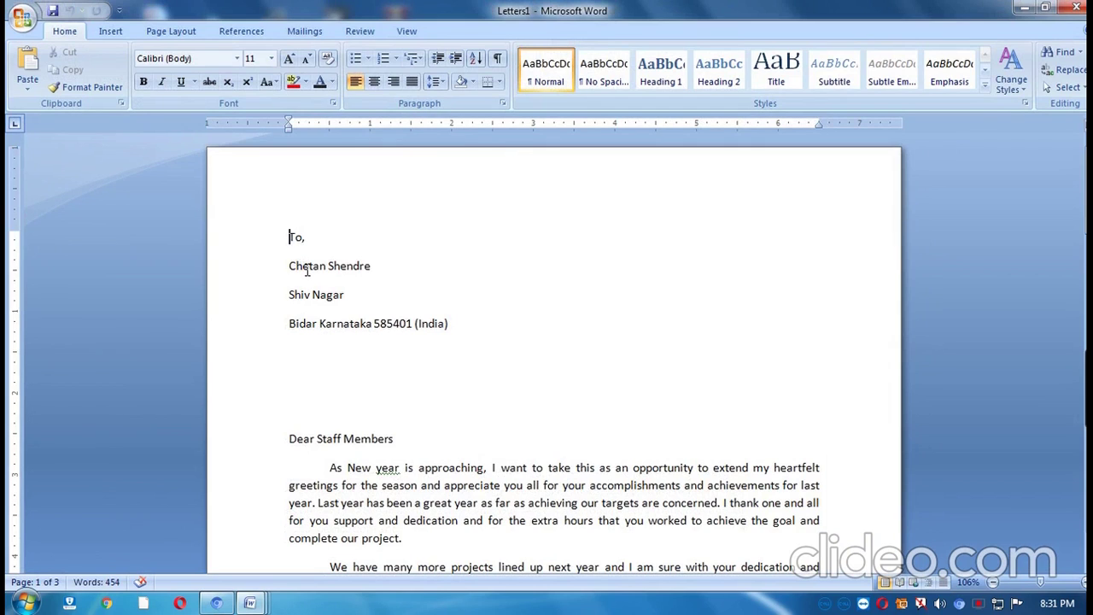
scroll(290, 241, "down", 2)
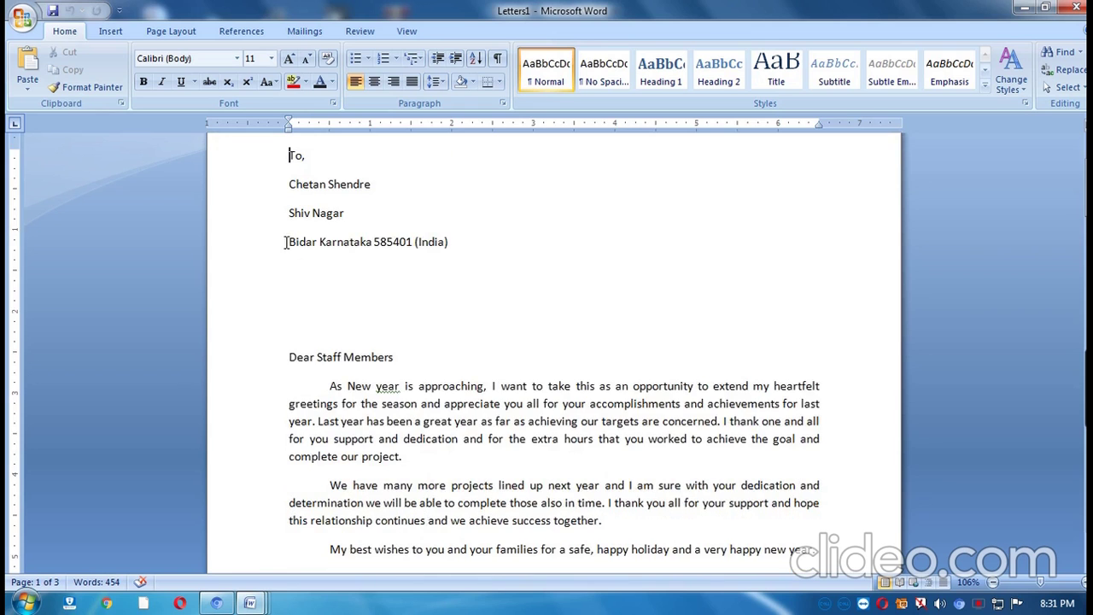
scroll(286, 241, "down", 1)
scroll(322, 299, "down", 18)
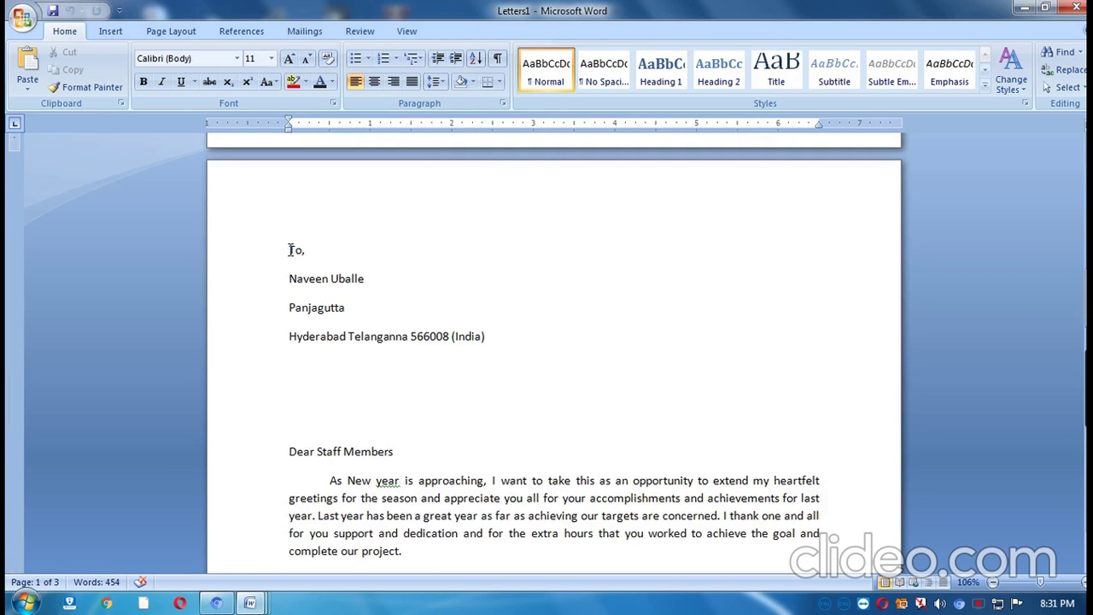
scroll(362, 284, "down", 15)
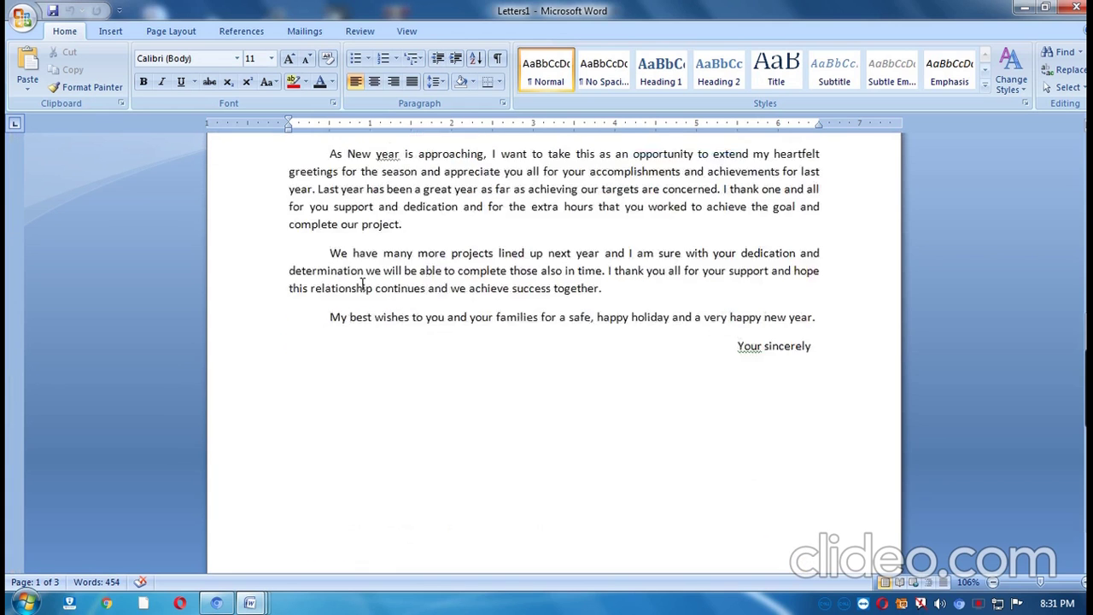
scroll(362, 284, "down", 2)
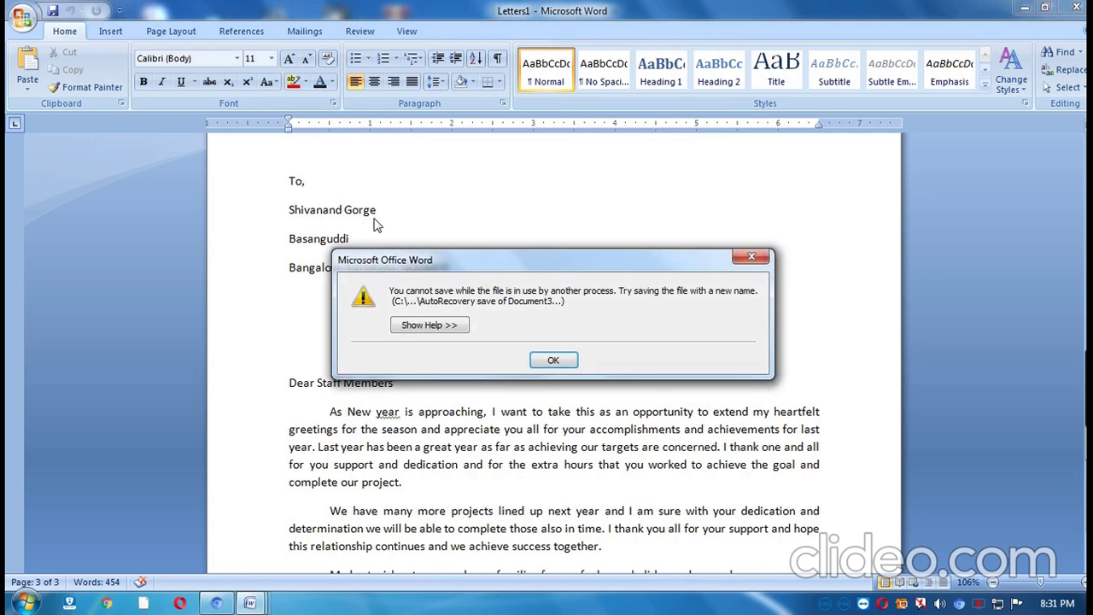
left_click(557, 359)
left_click(553, 343)
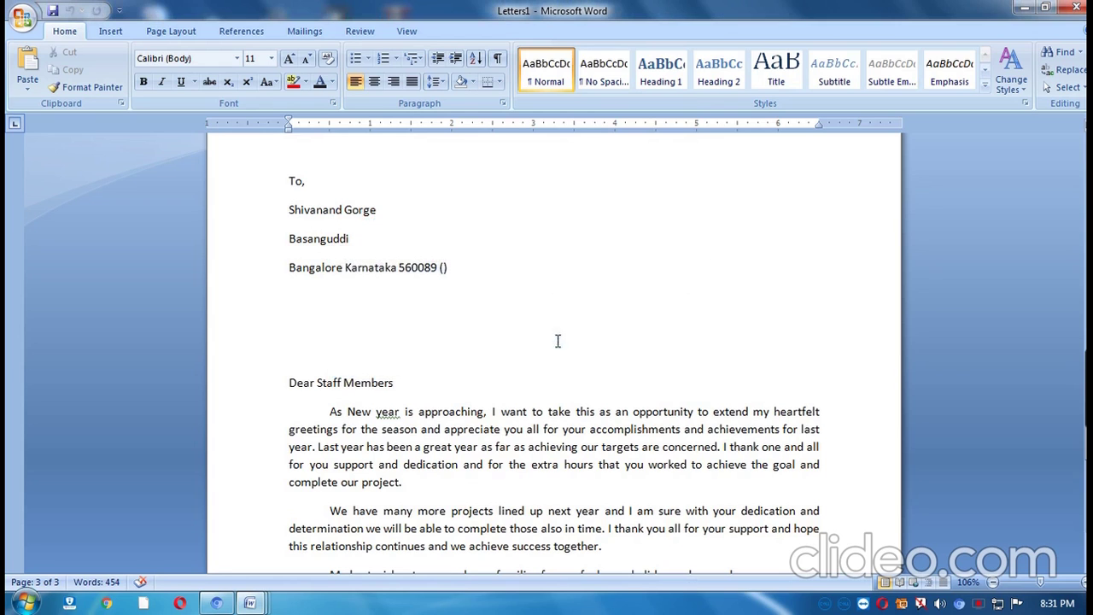